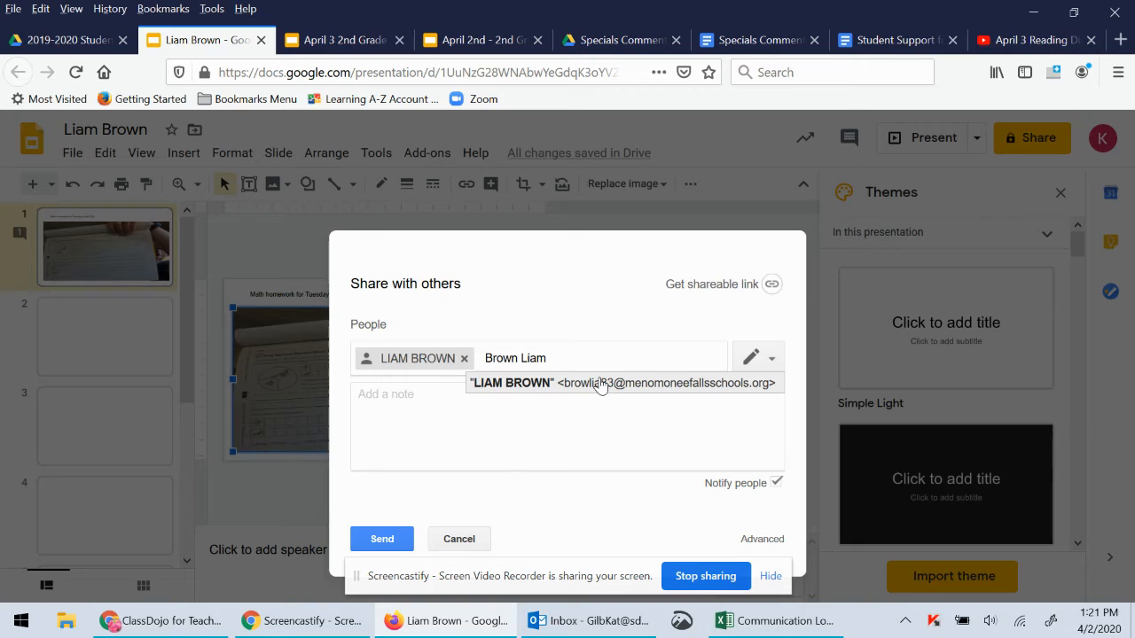
Clear the leftover contact name and set the student's access to Can edit after trying other levels
left_click(600, 384)
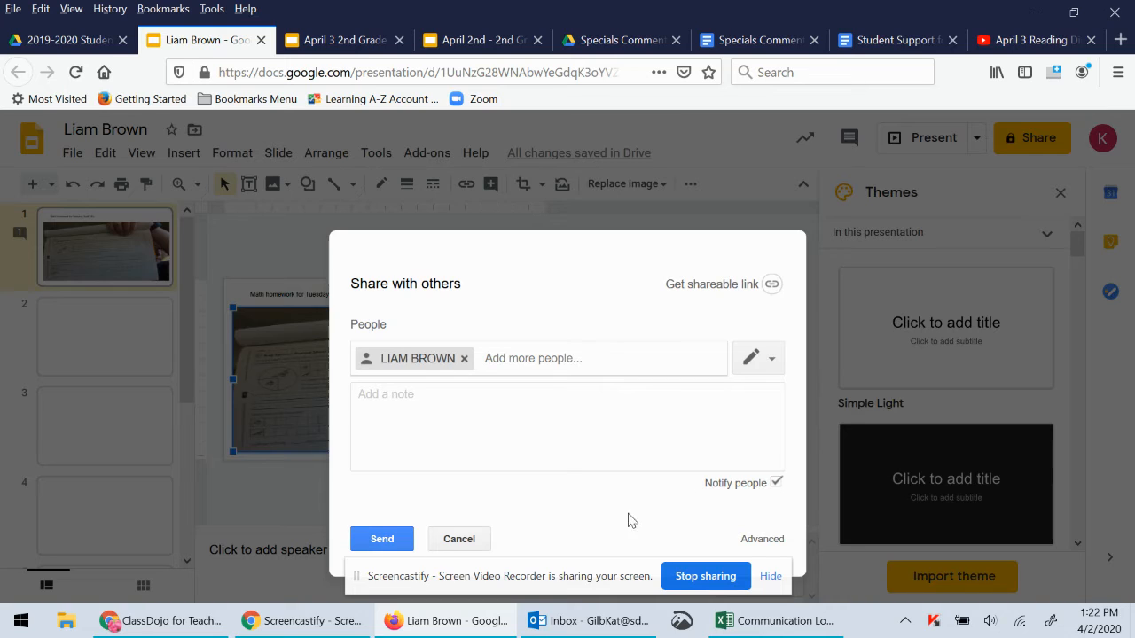
left_click(752, 363)
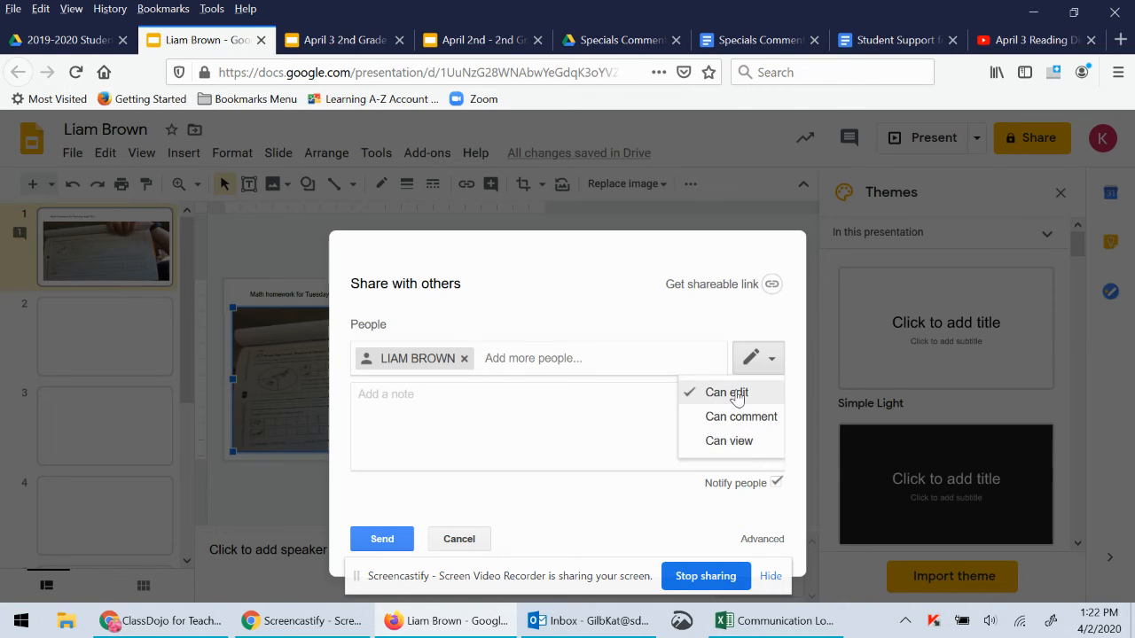
left_click(735, 392)
left_click(754, 372)
left_click(762, 387)
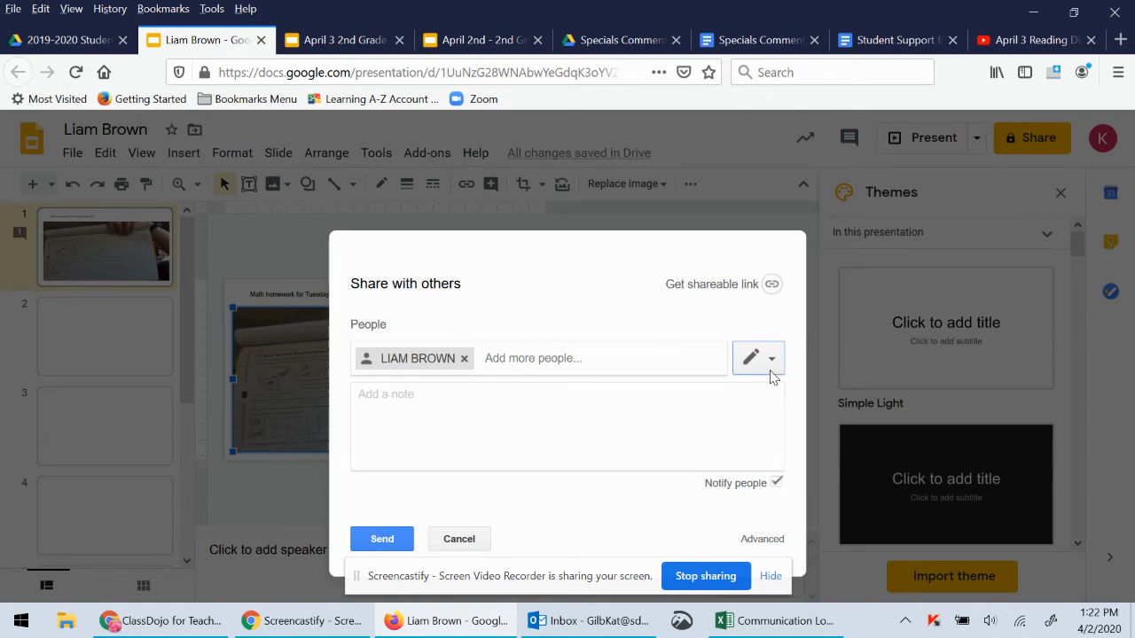
left_click(768, 363)
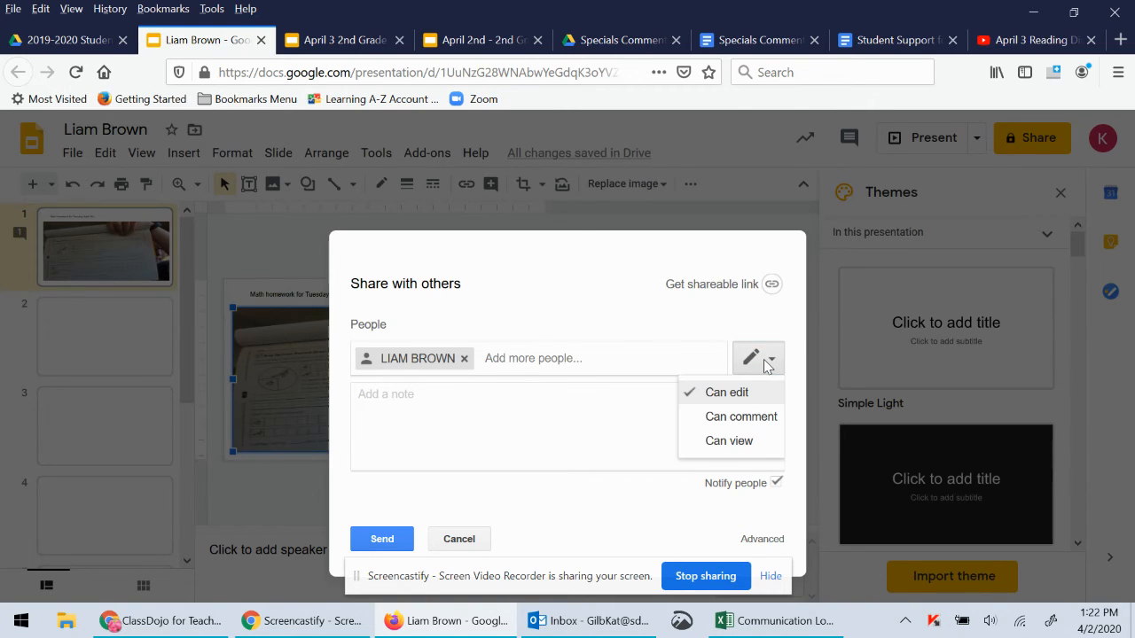
left_click(742, 440)
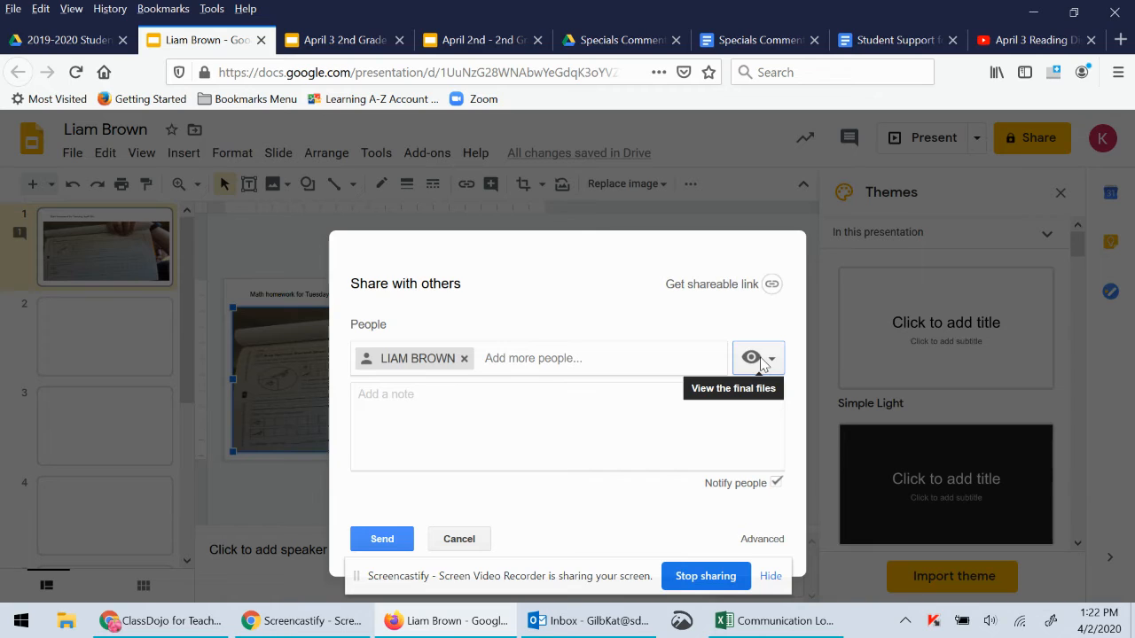
left_click(760, 360)
left_click(745, 416)
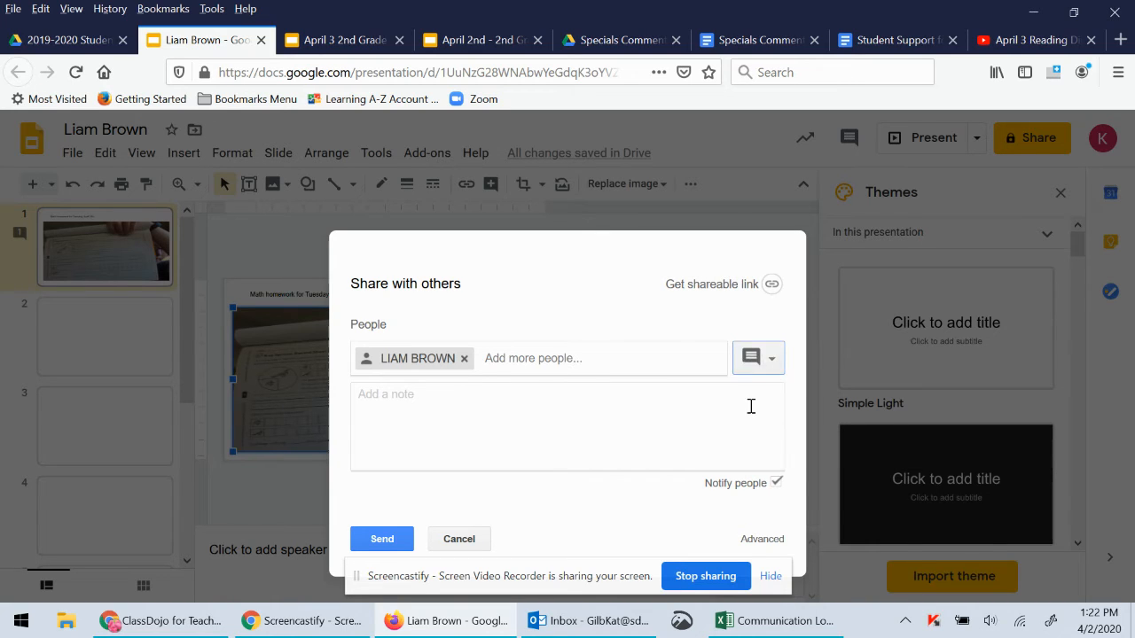
left_click(747, 362)
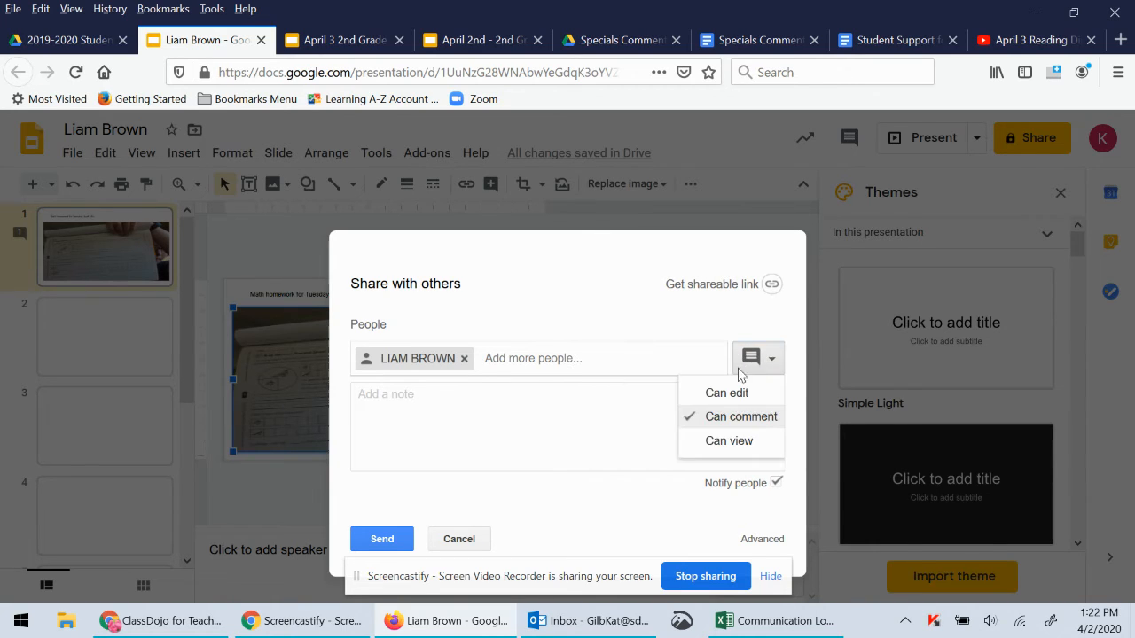
left_click(727, 393)
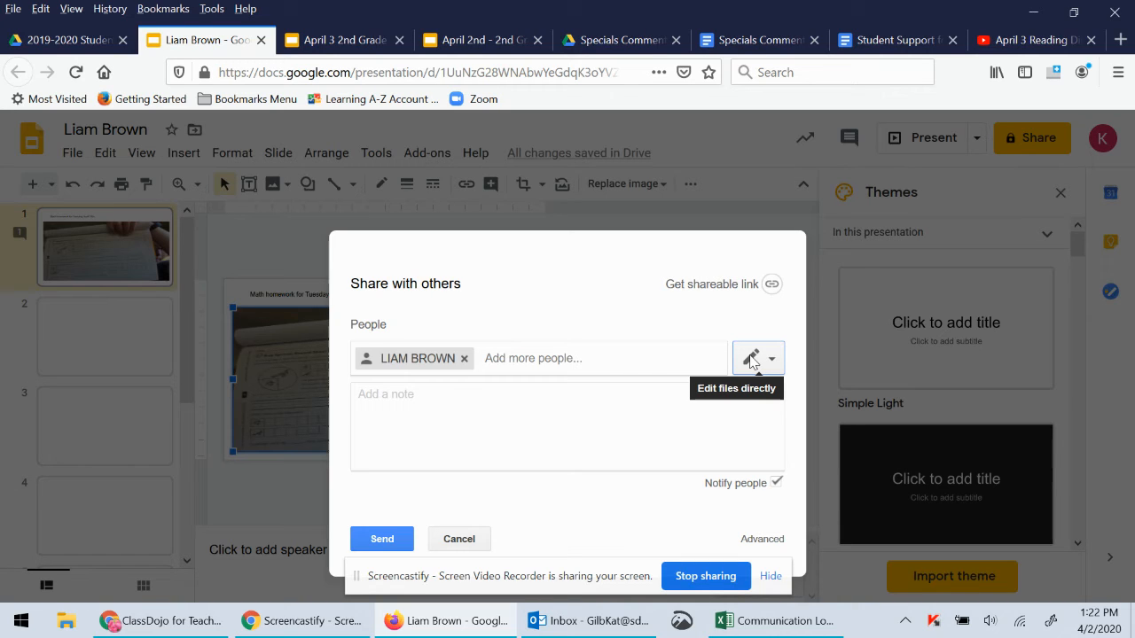
Turn on link sharing, copy the presentation link, and switch to Outlook
left_click(772, 285)
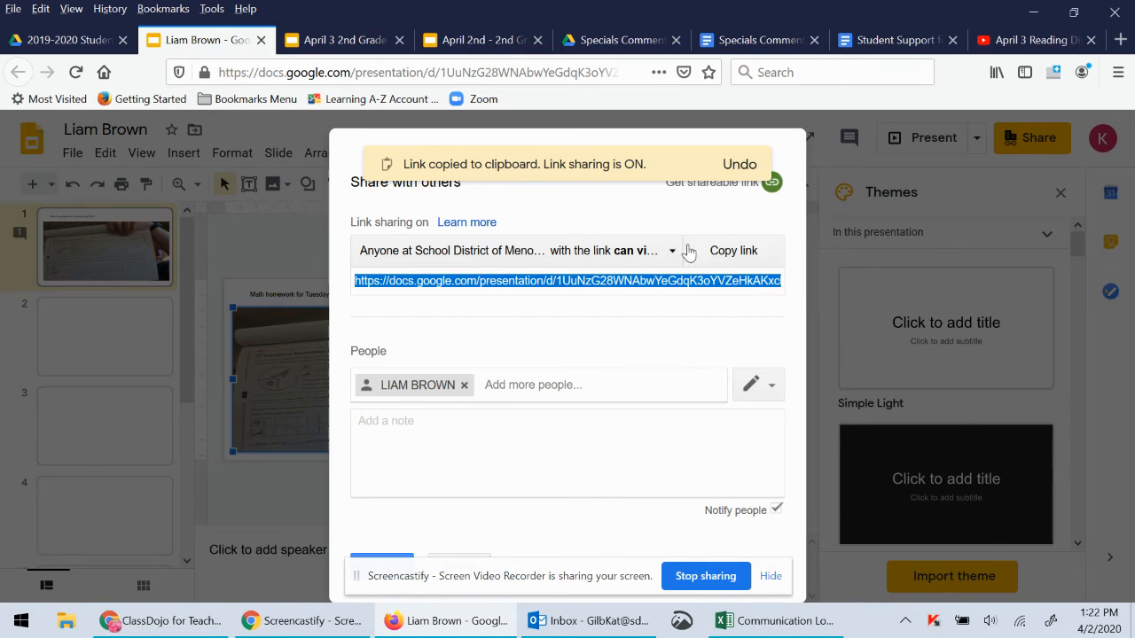
left_click(735, 252)
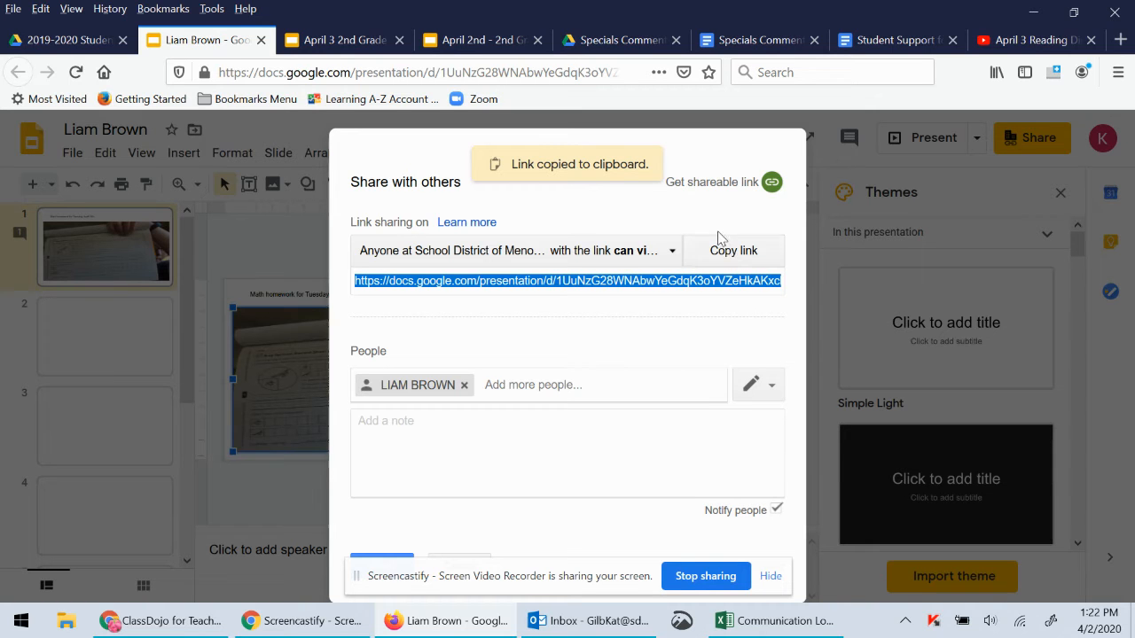
left_click(610, 622)
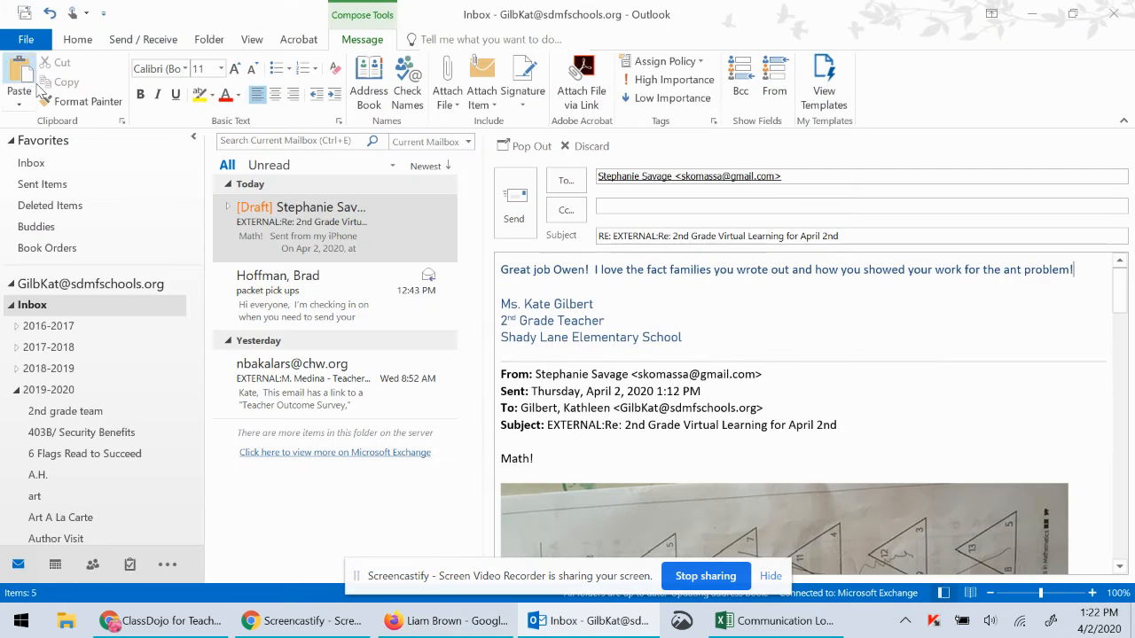
Start a new email addressed to the student's parent
left_click(68, 41)
left_click(21, 84)
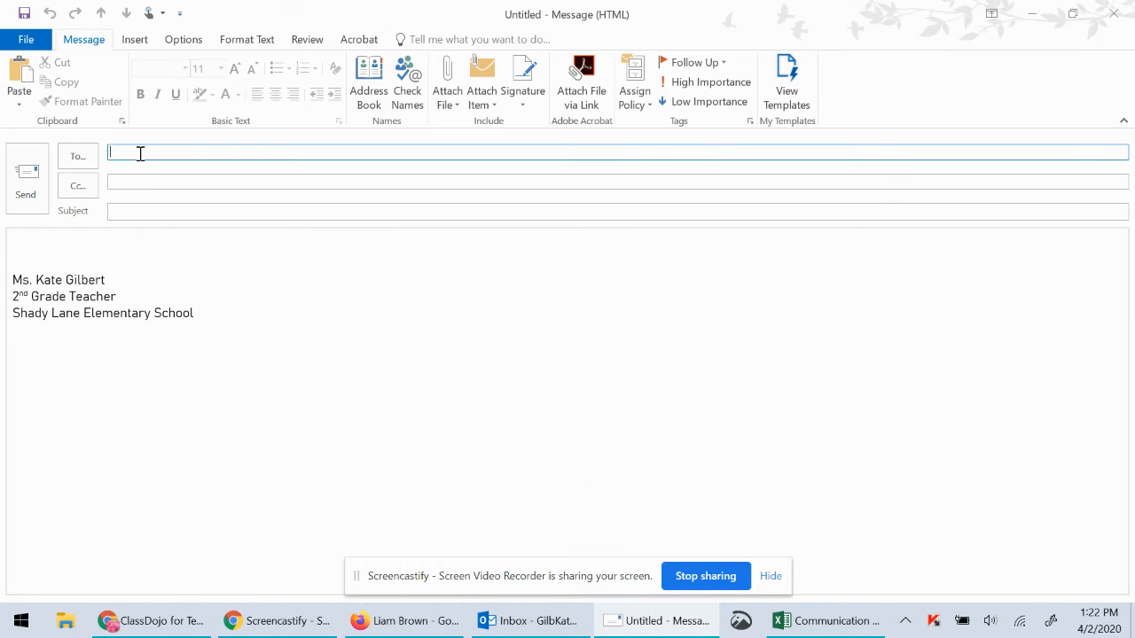
type("br")
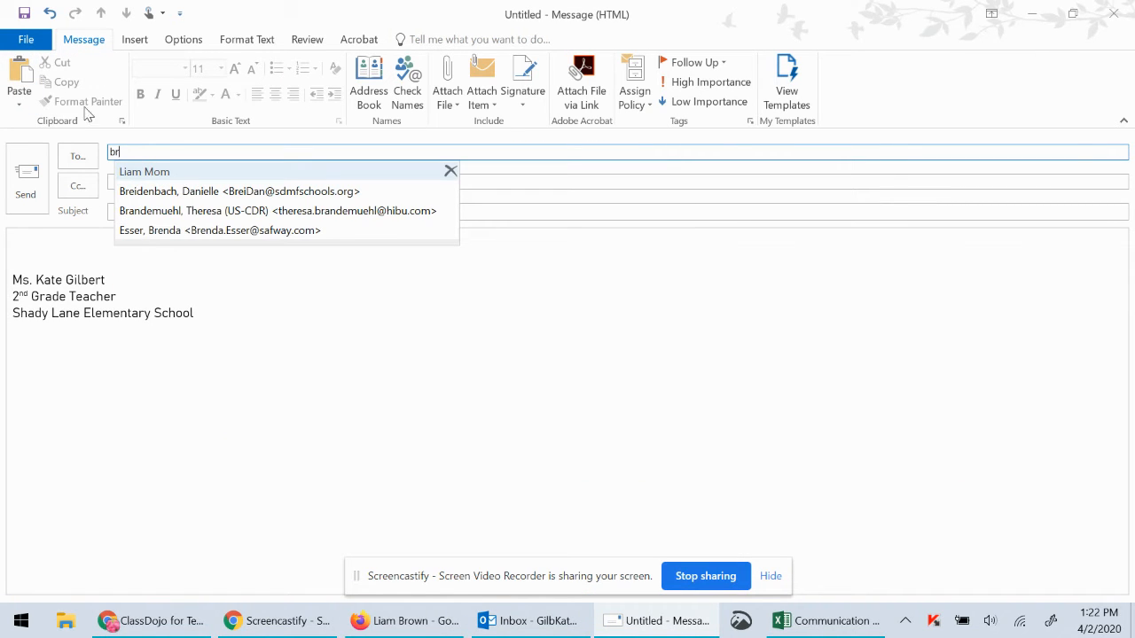
left_click(131, 173)
Paste the presentation link into the message body, minimize the draft, and return to Firefox
left_click(82, 240)
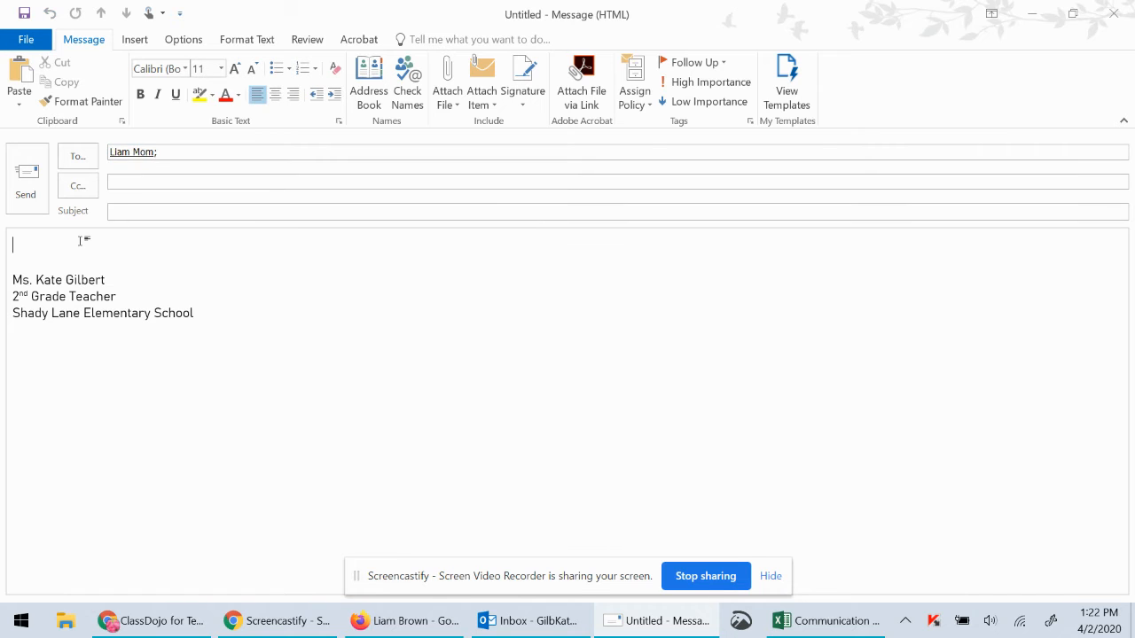
right_click(82, 240)
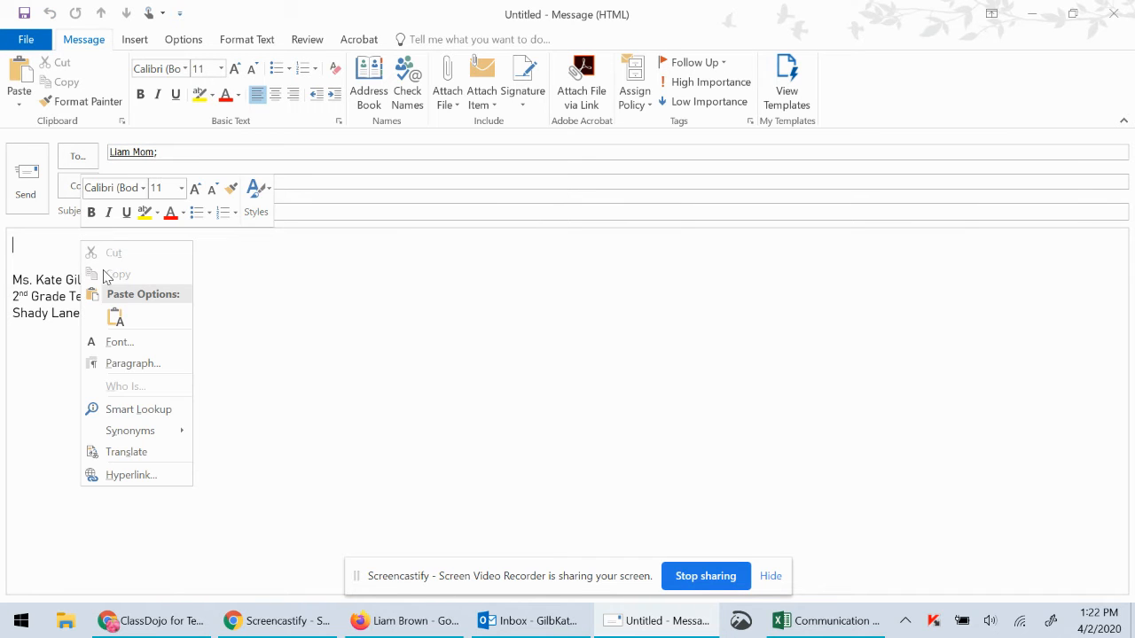
left_click(116, 317)
key("Return")
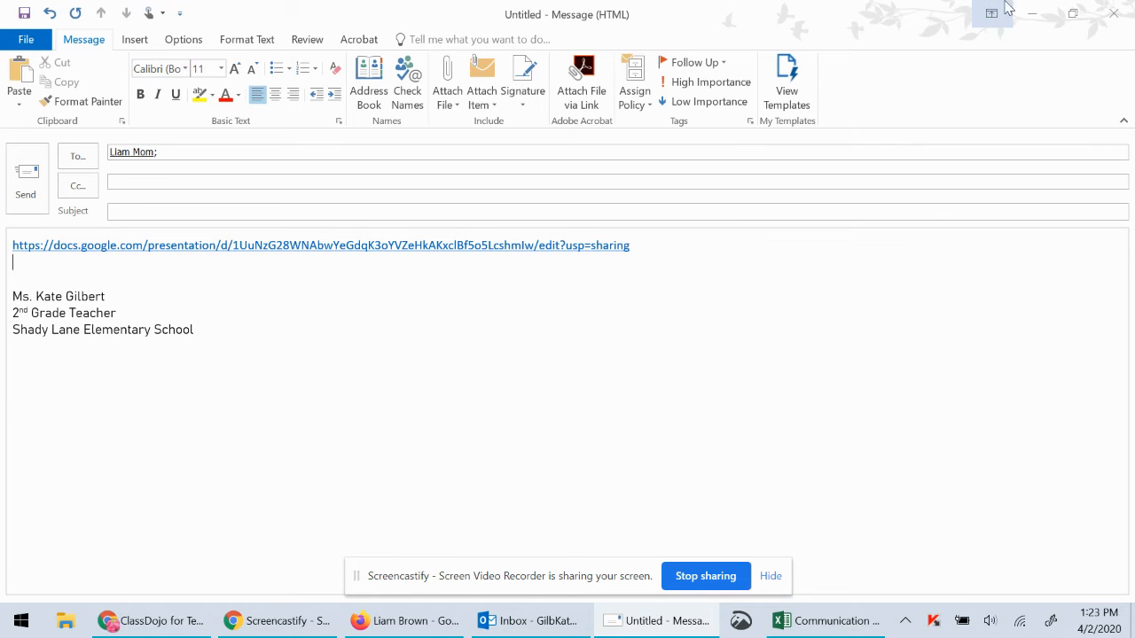
left_click(1032, 14)
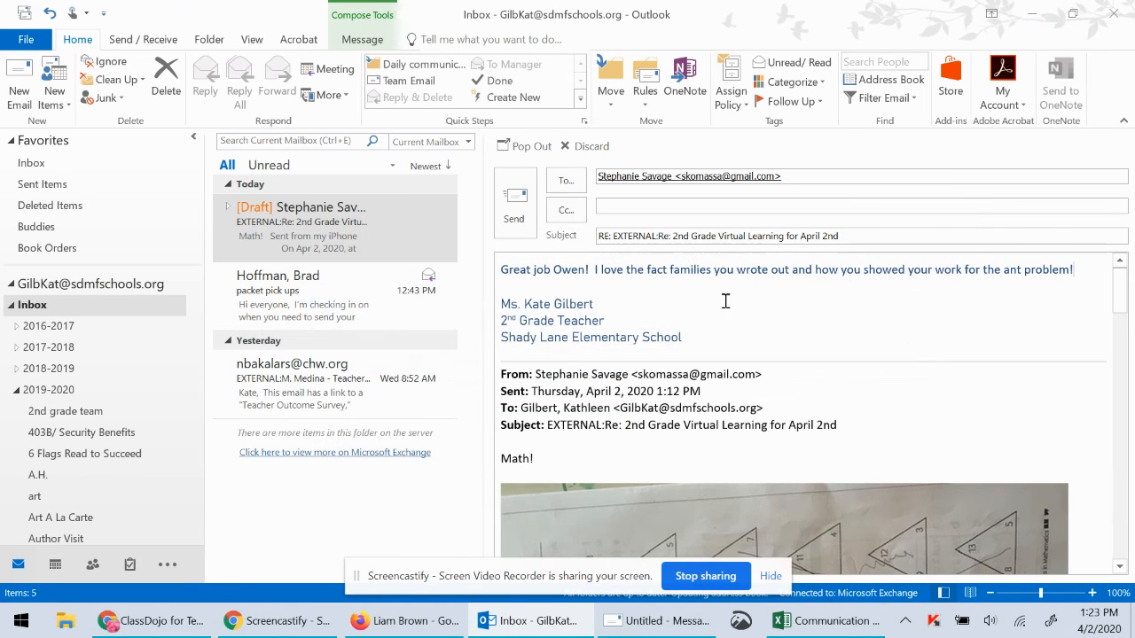
left_click(305, 630)
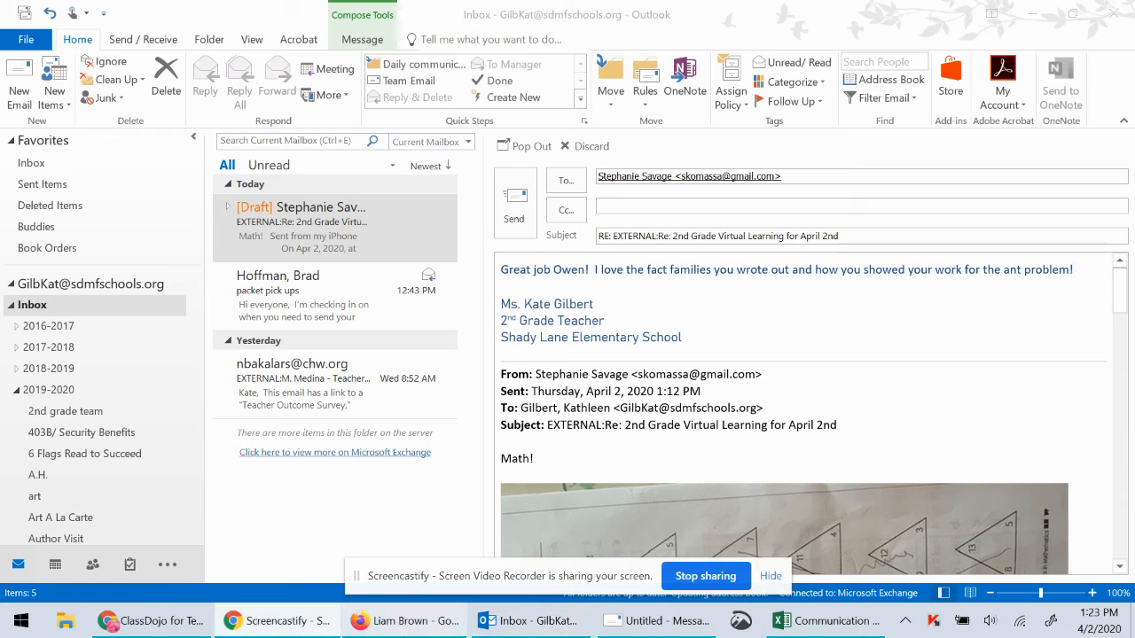
left_click(413, 632)
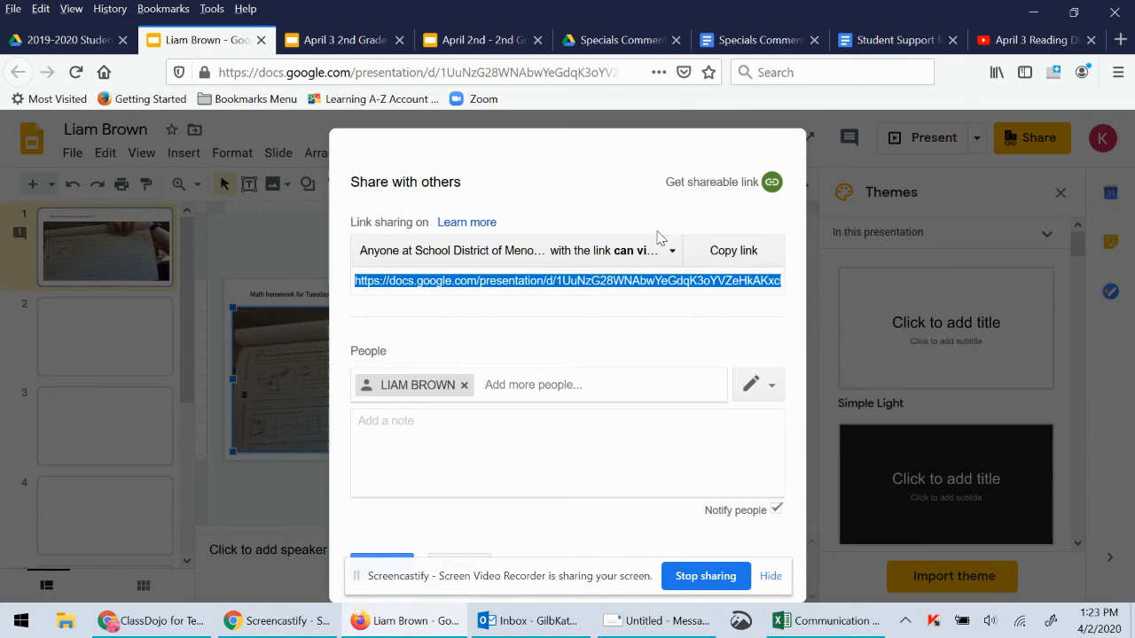
Set link sharing to 'On – Anyone with the link' and save
left_click(674, 252)
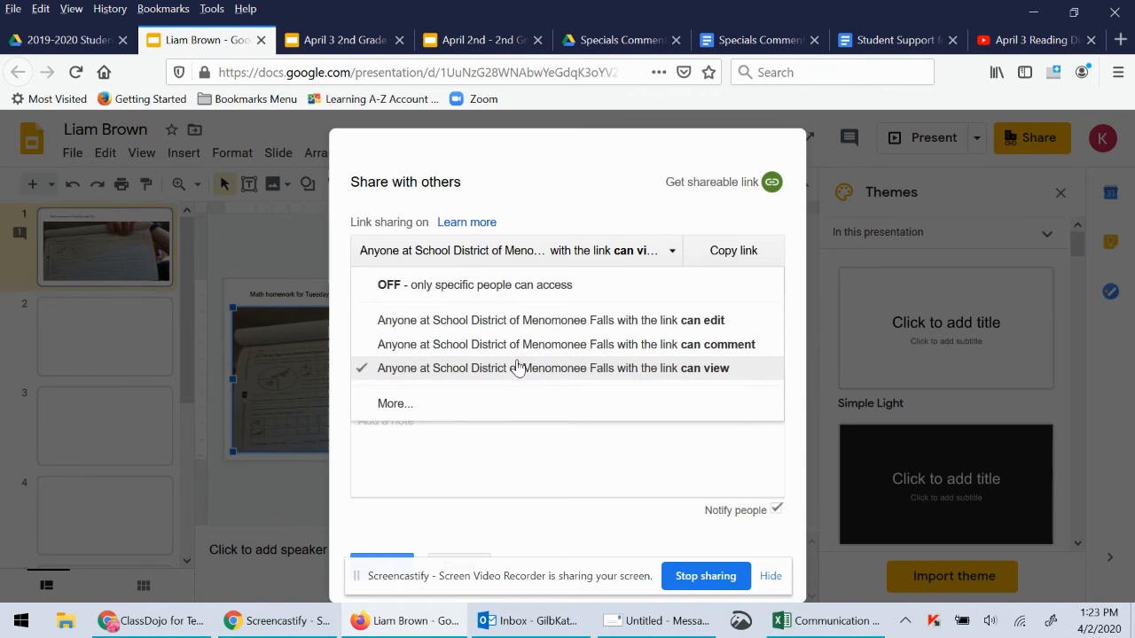
left_click(449, 406)
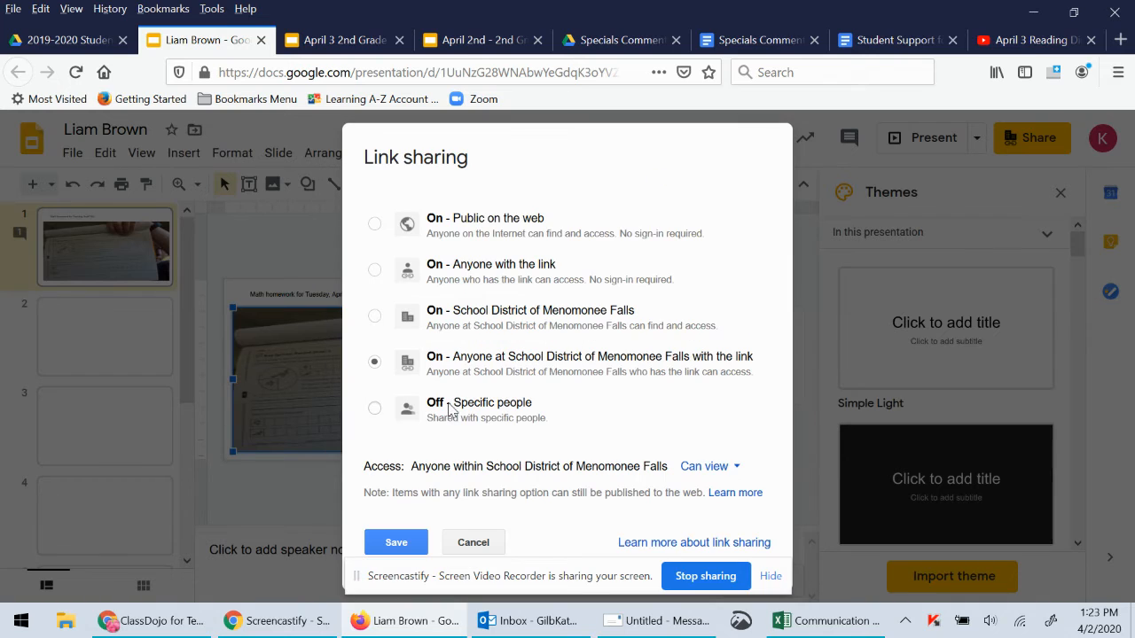
left_click(374, 271)
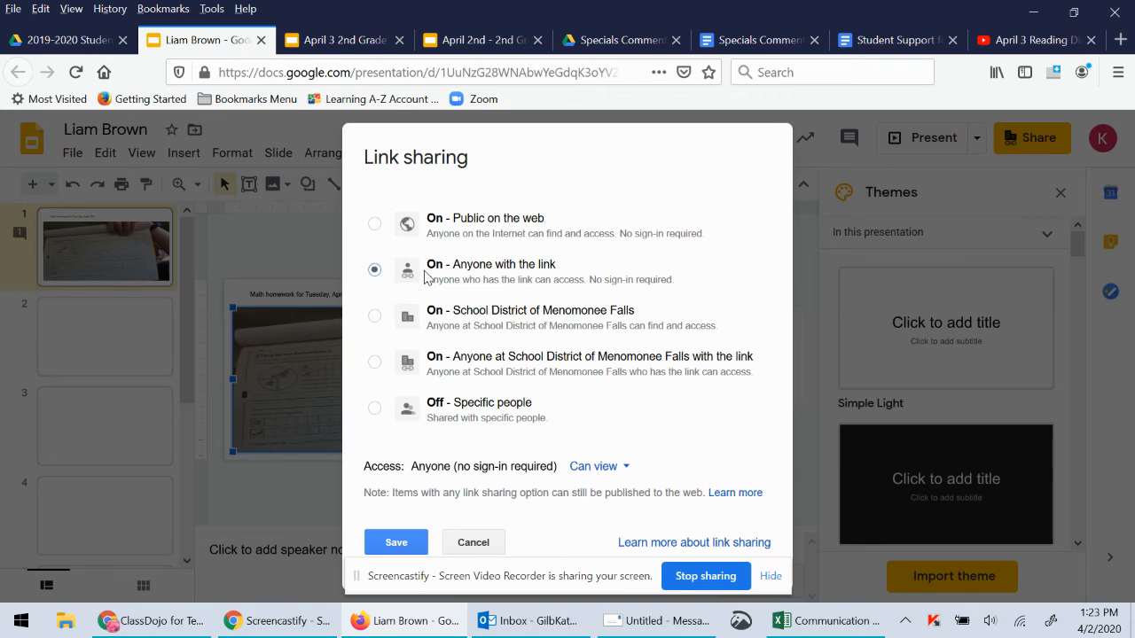
left_click(401, 548)
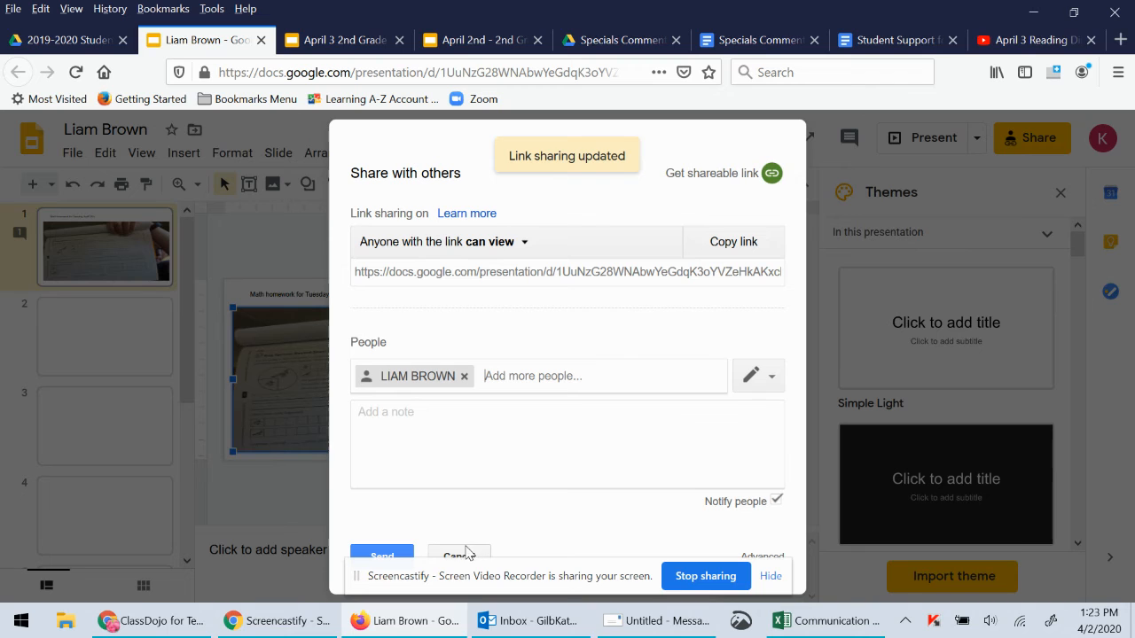
Cancel the pending invite, close the sharing dialog, and return to the Drive folder
left_click_drag(469, 576, 51, 76)
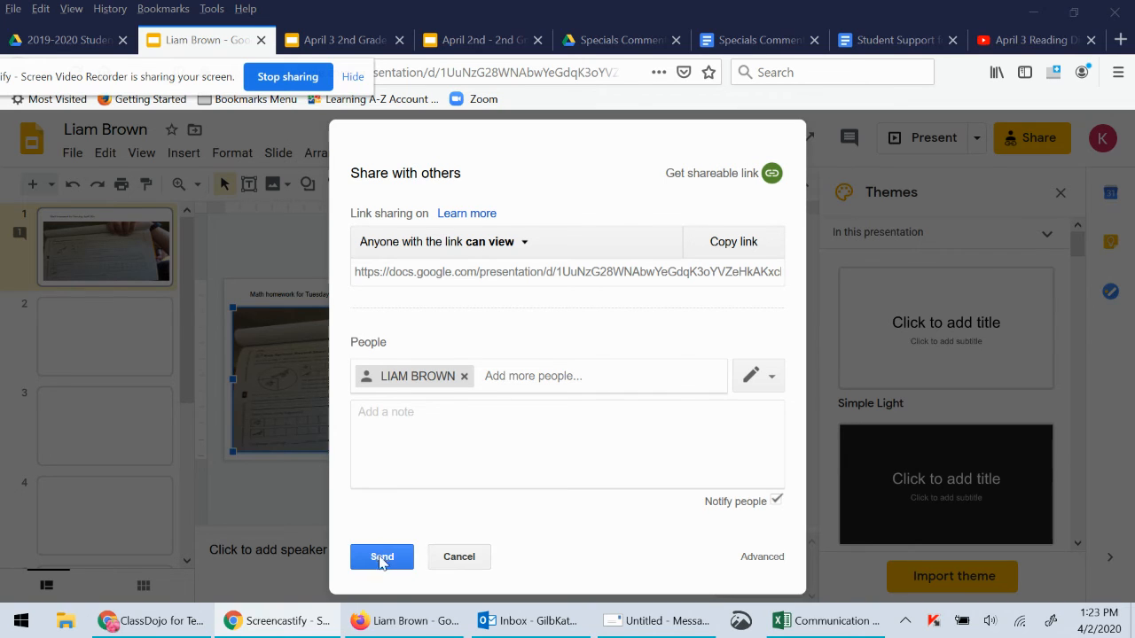
left_click(451, 558)
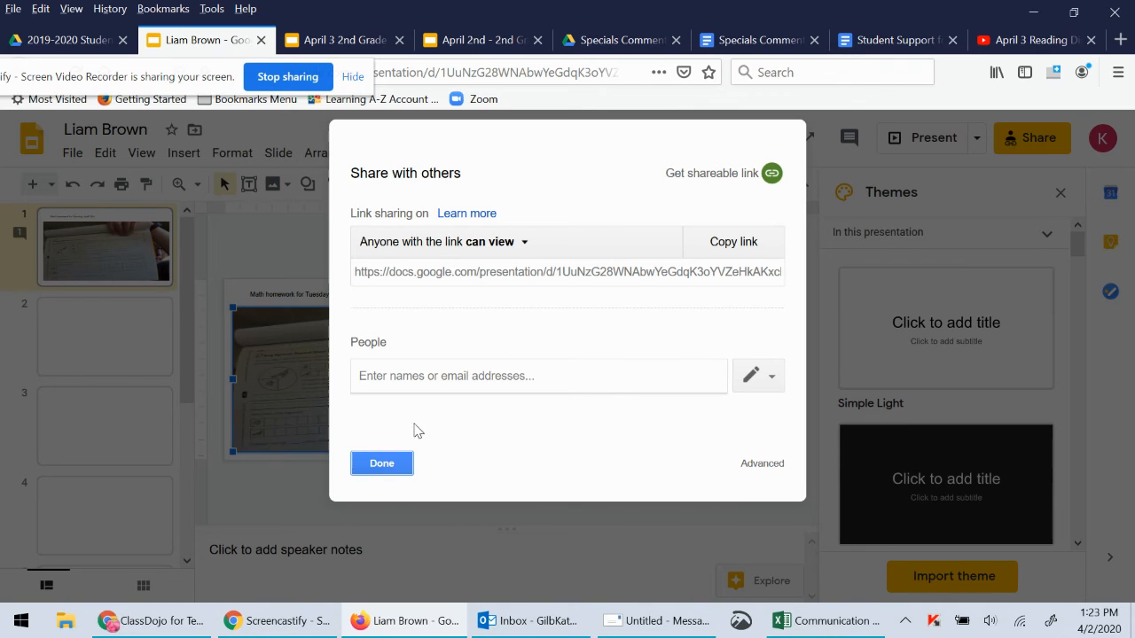
left_click(389, 464)
left_click_drag(133, 78, 597, 547)
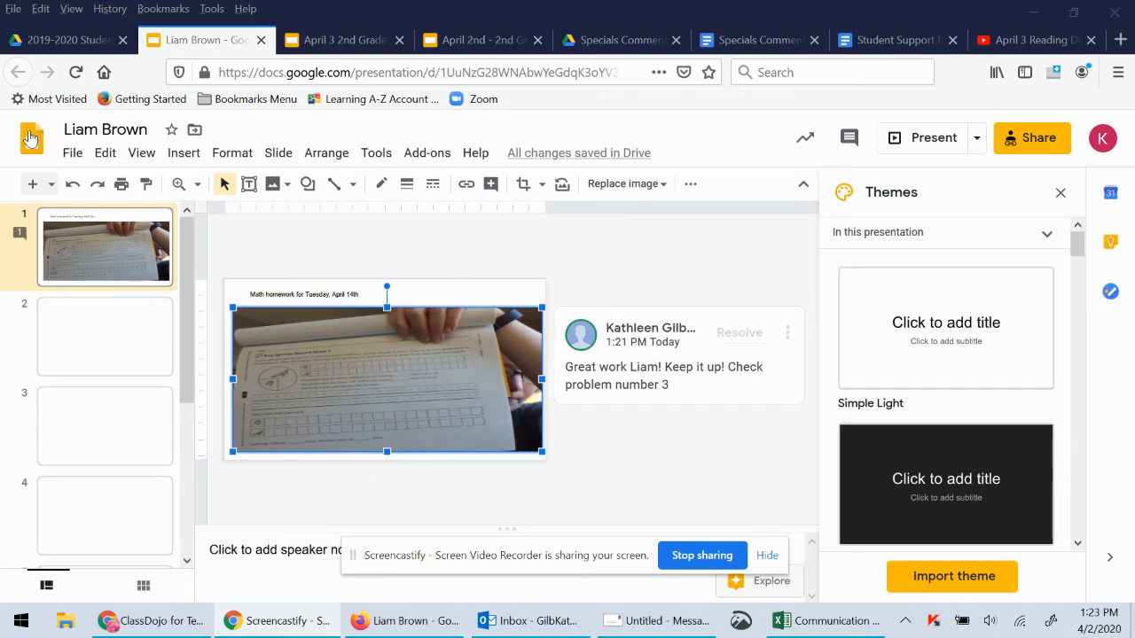
left_click(213, 38)
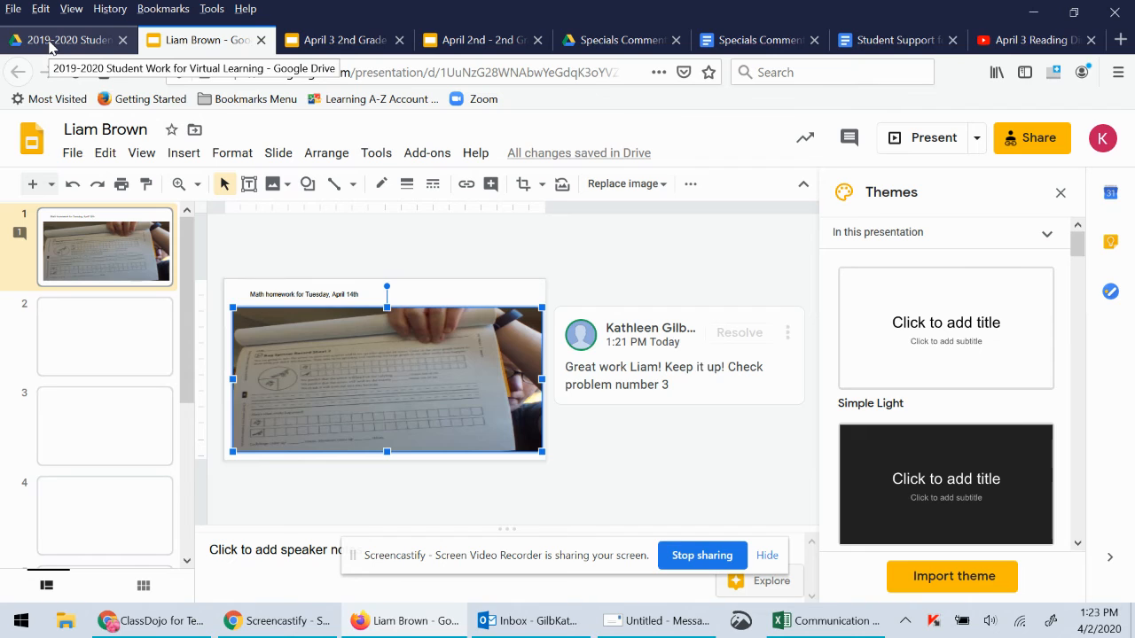
left_click(49, 40)
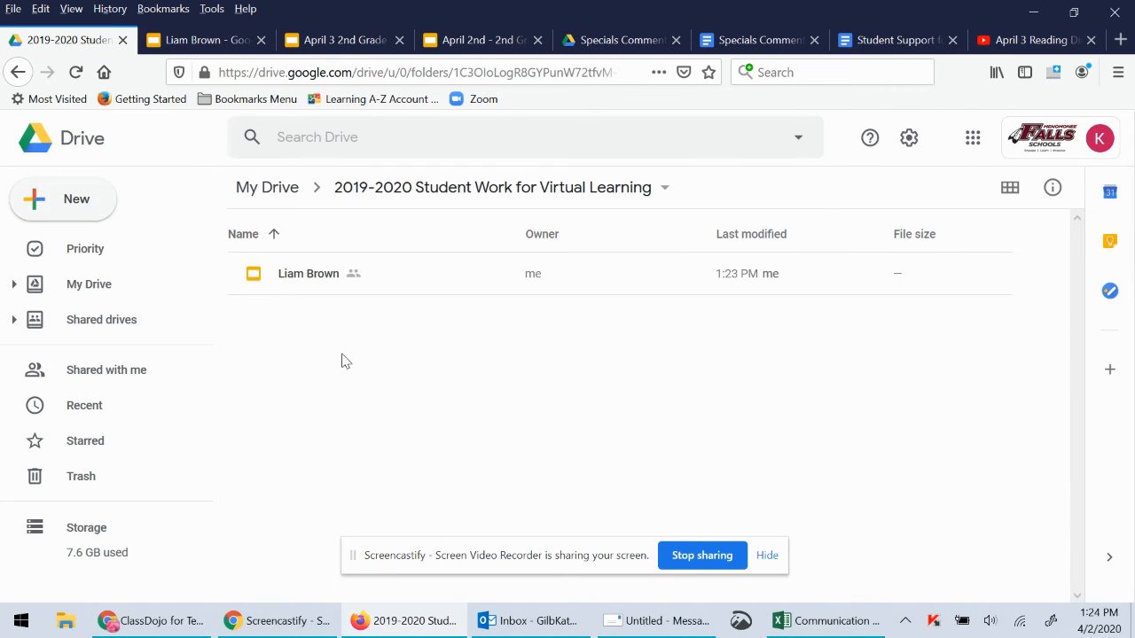
Choose New > Google Slides to create a blank presentation in the folder
left_click(95, 211)
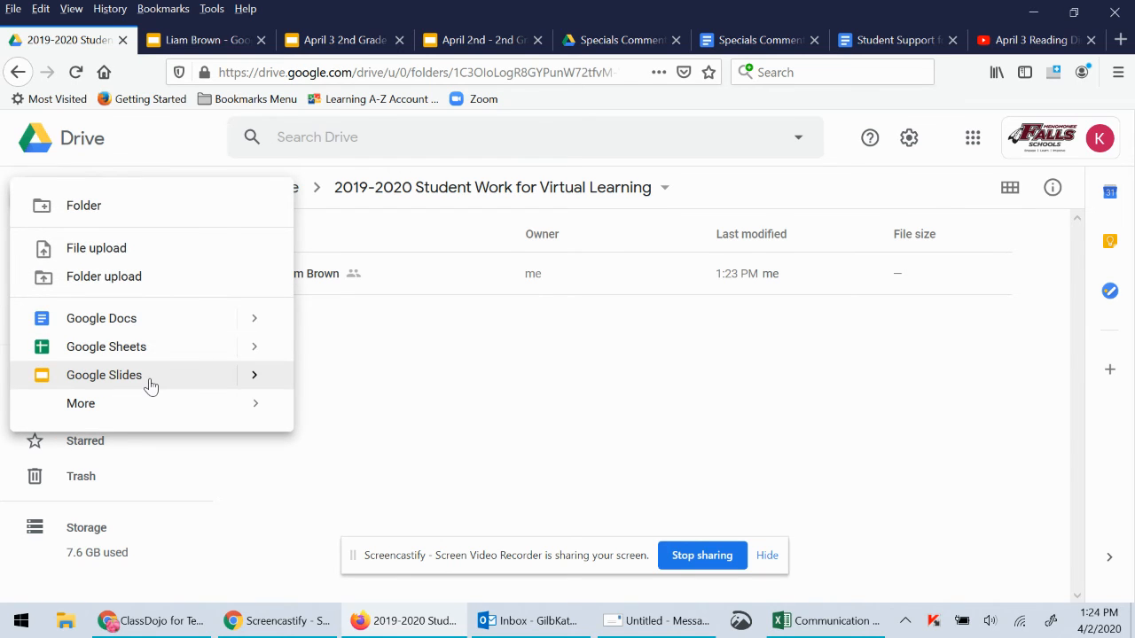
left_click(151, 377)
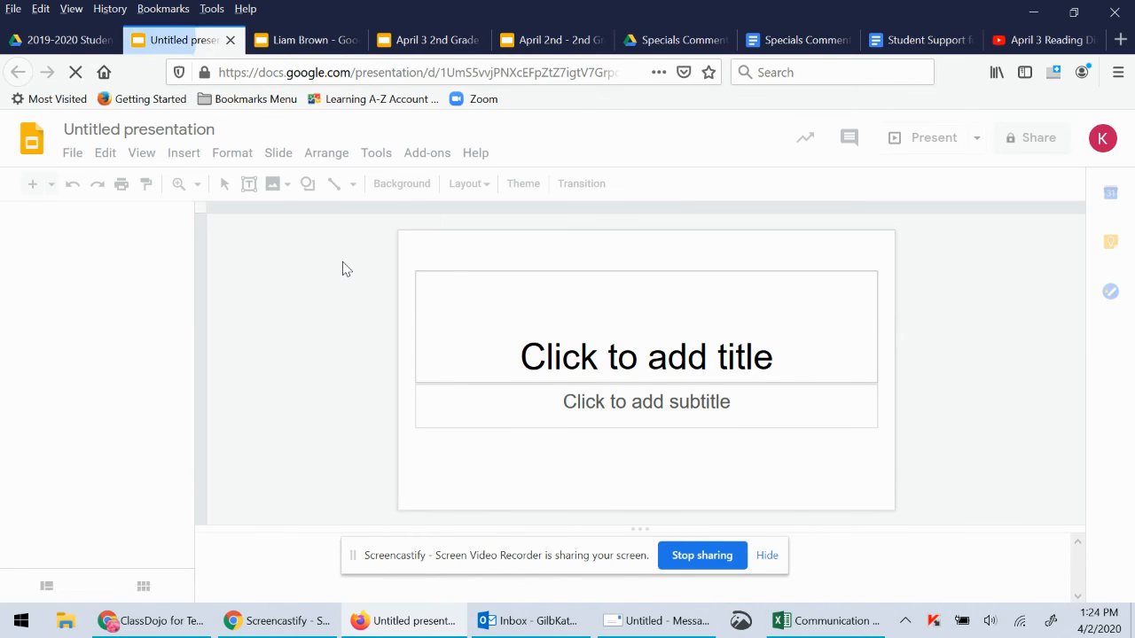
Replace 'Untitled presentation' with the student's name as the title
left_click(188, 131)
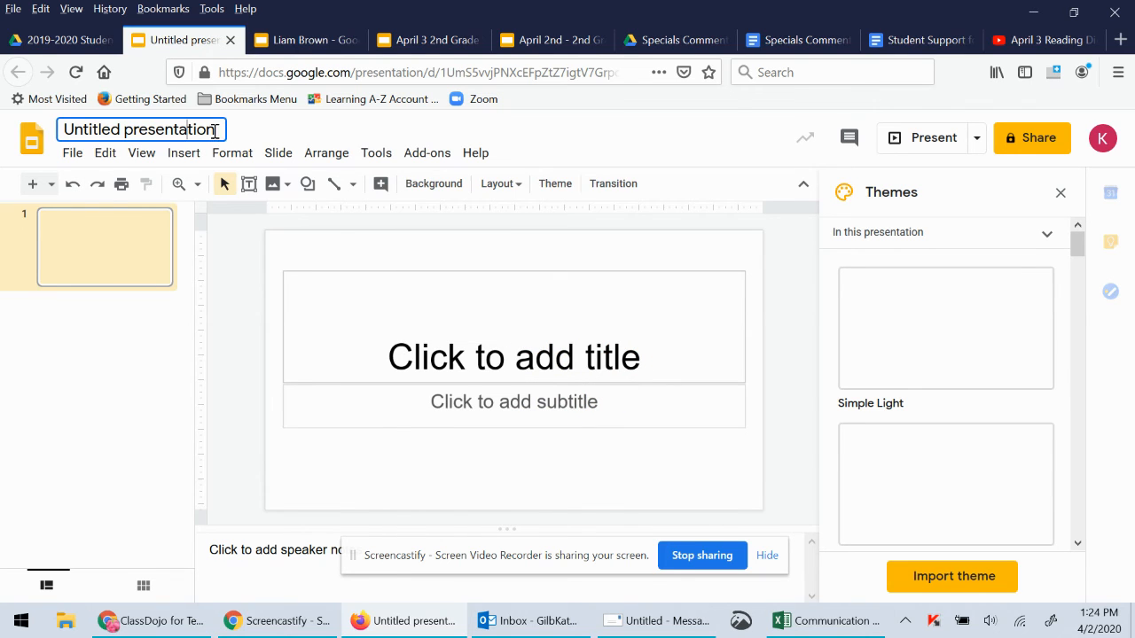
key("ctrl+a")
key("BackSpace")
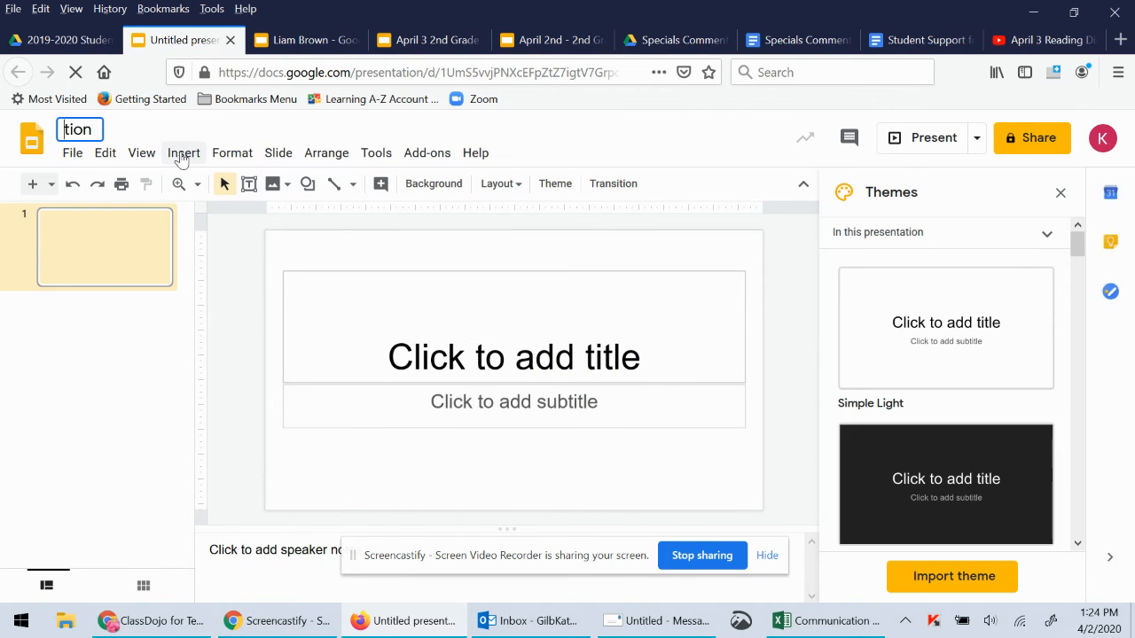
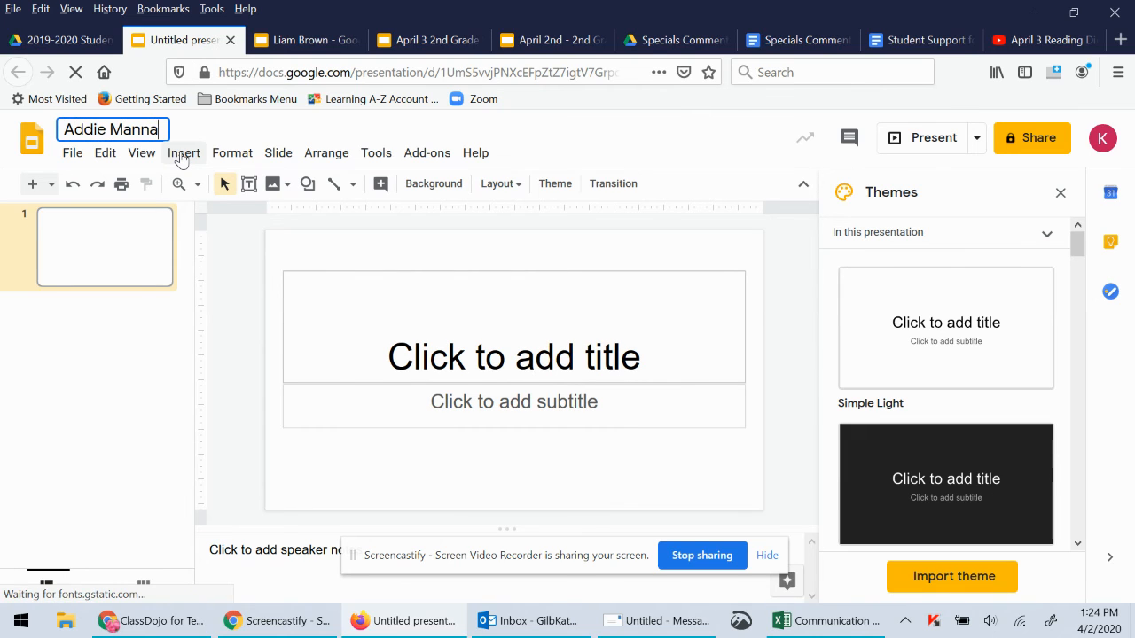
left_click(434, 241)
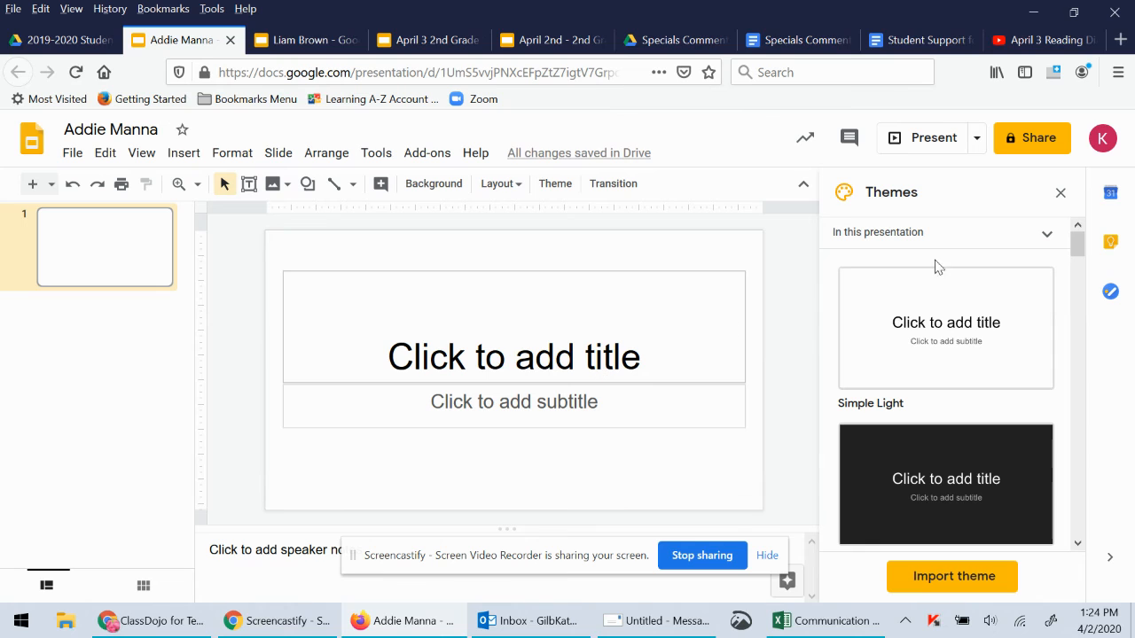
Close the sharing settings without adding anyone, leaving the presentation unshared
left_click(1021, 149)
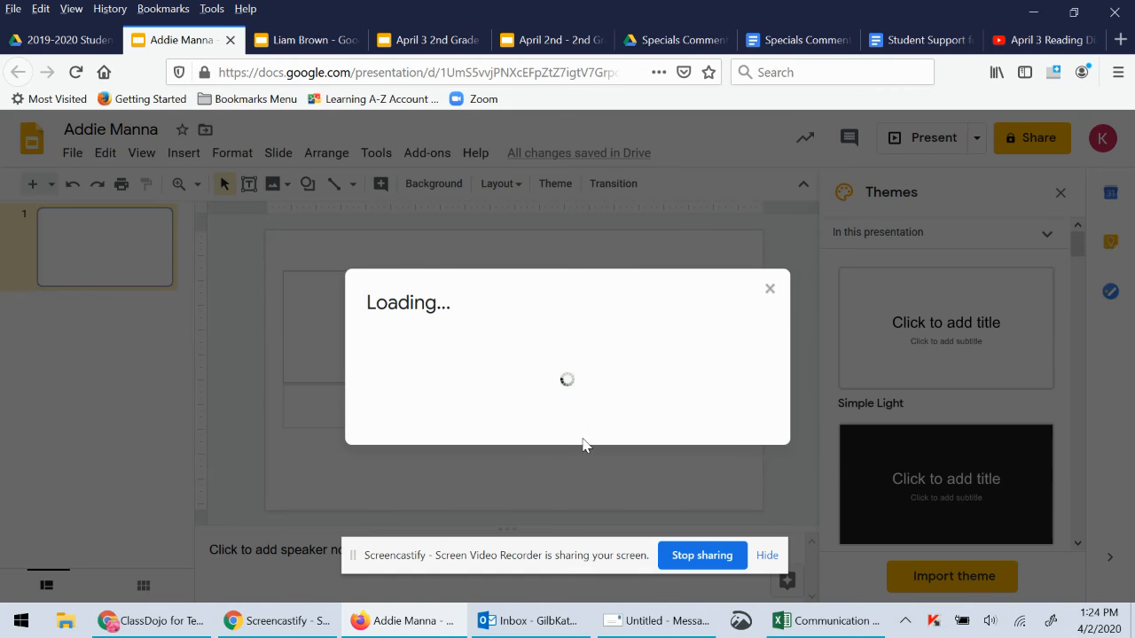
type("man")
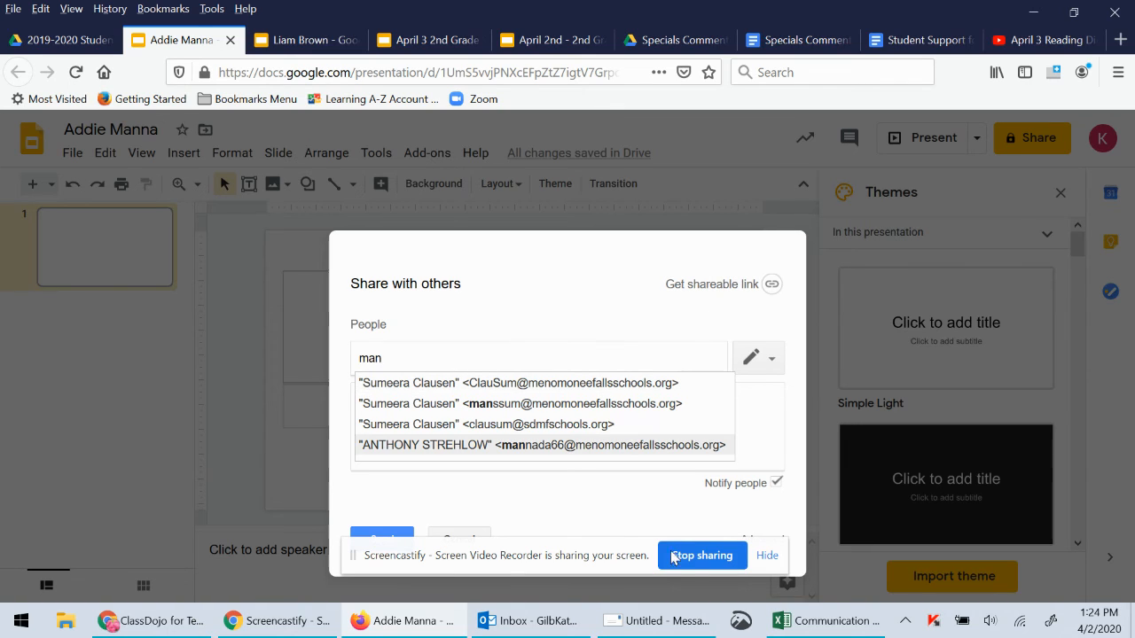
left_click(453, 536)
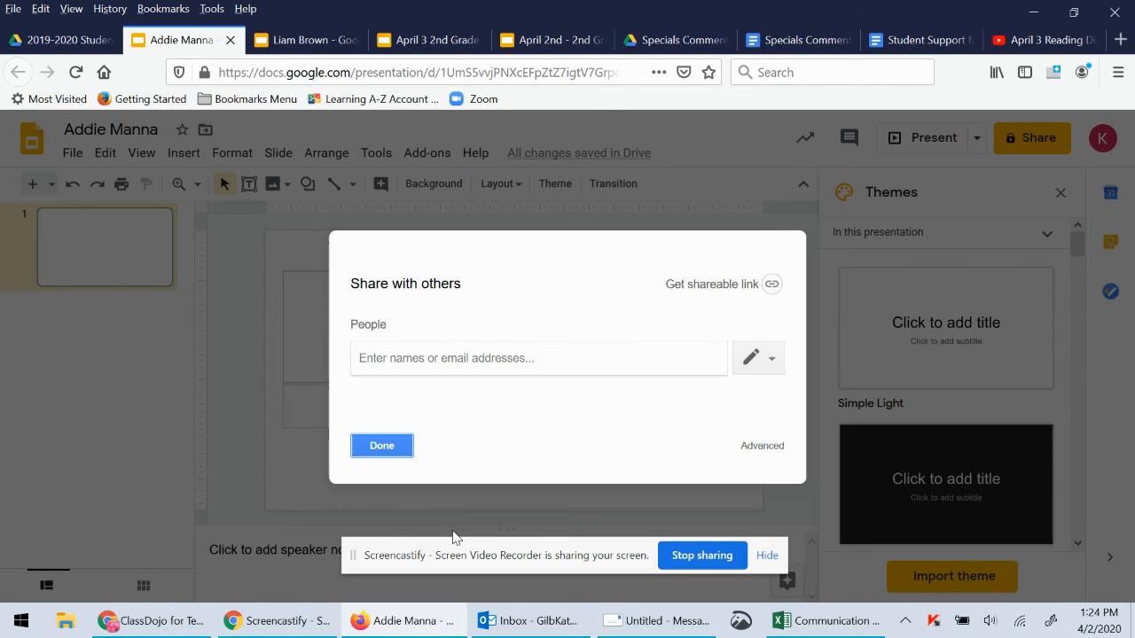
left_click(384, 449)
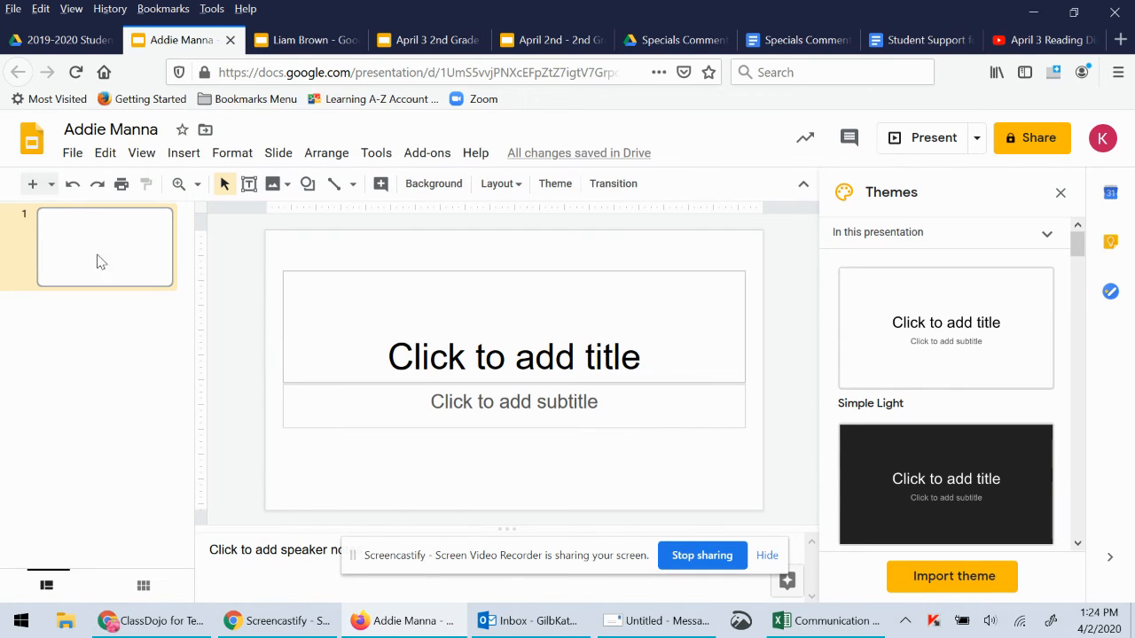
left_click(127, 339)
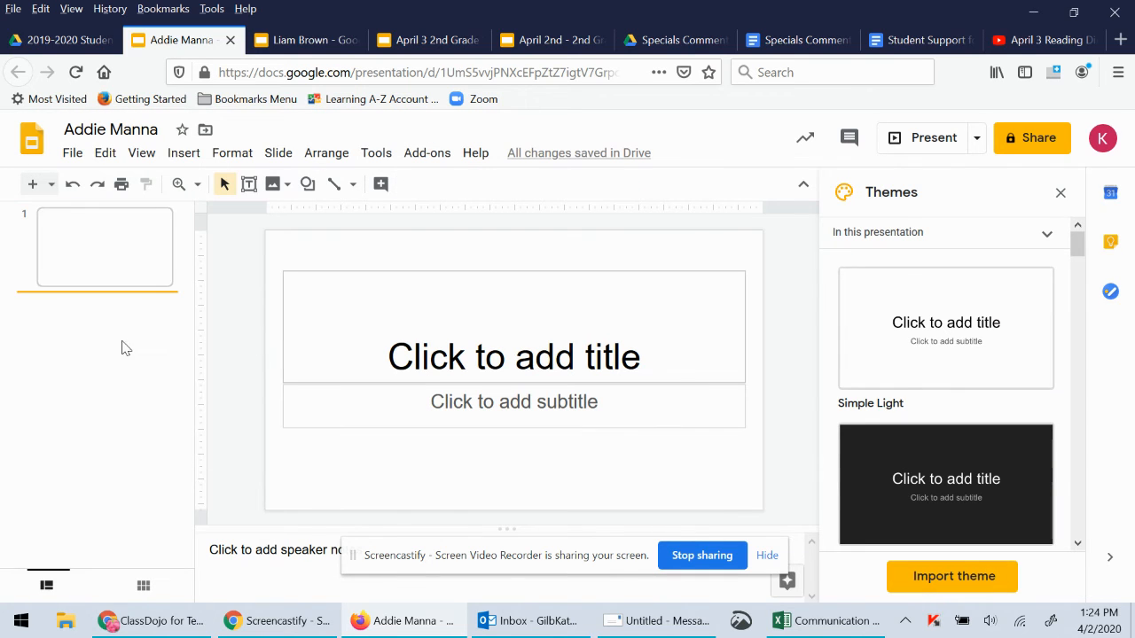
Add slides 2–4 via Insert > New slide, the filmstrip menu, and Ctrl+M, then return to Drive
left_click(180, 157)
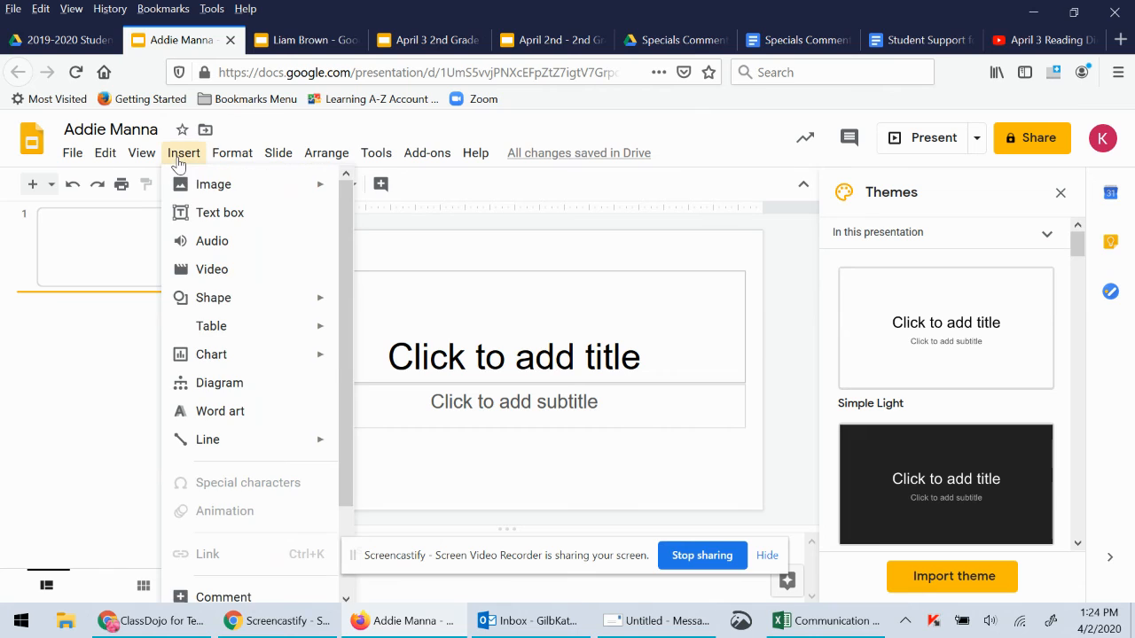
scroll(249, 539, "down", 2)
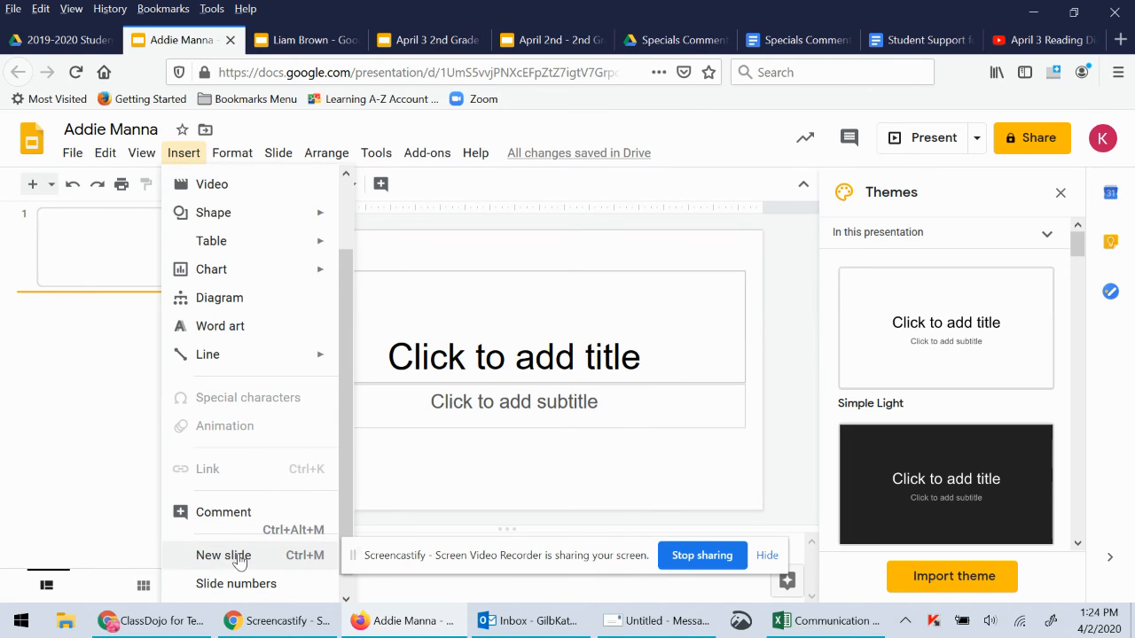
left_click(241, 557)
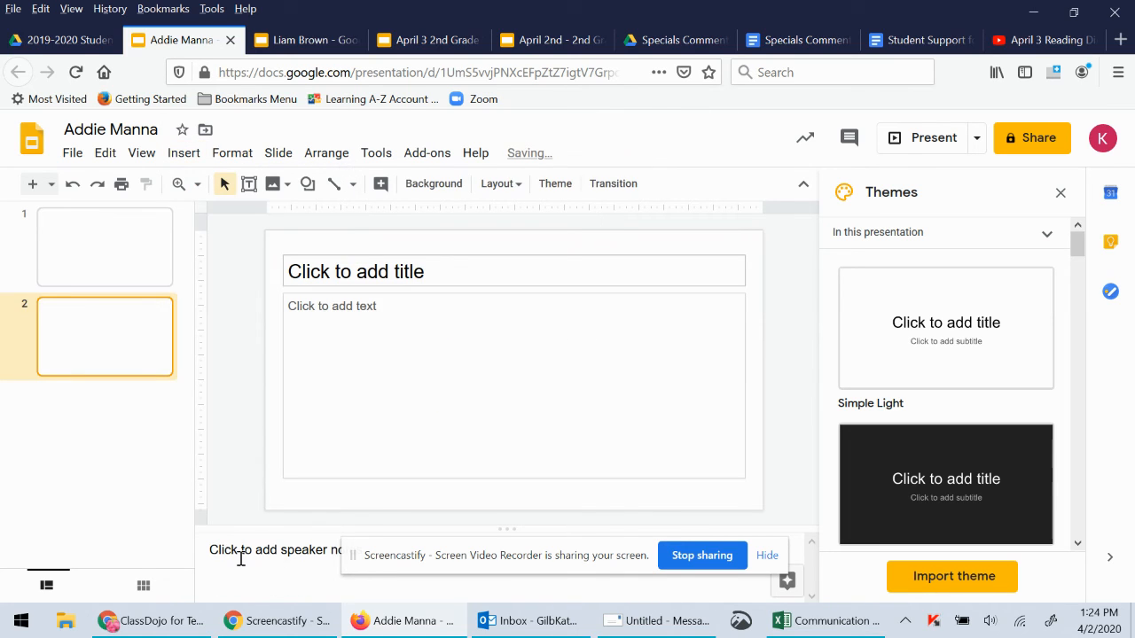
left_click(99, 427)
right_click(88, 407)
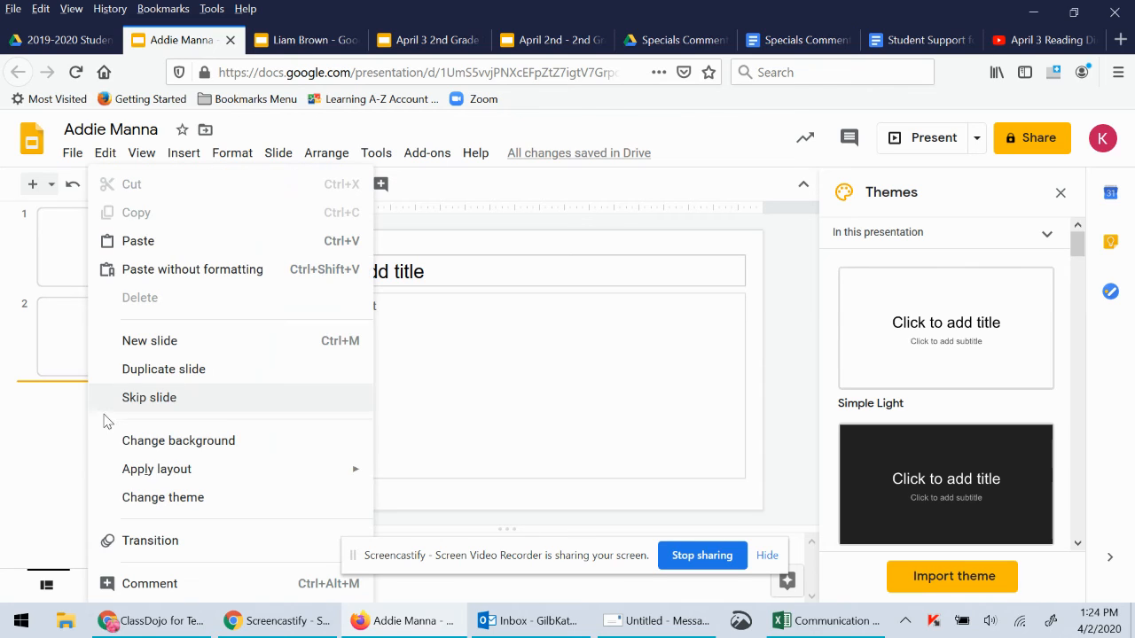
left_click(142, 341)
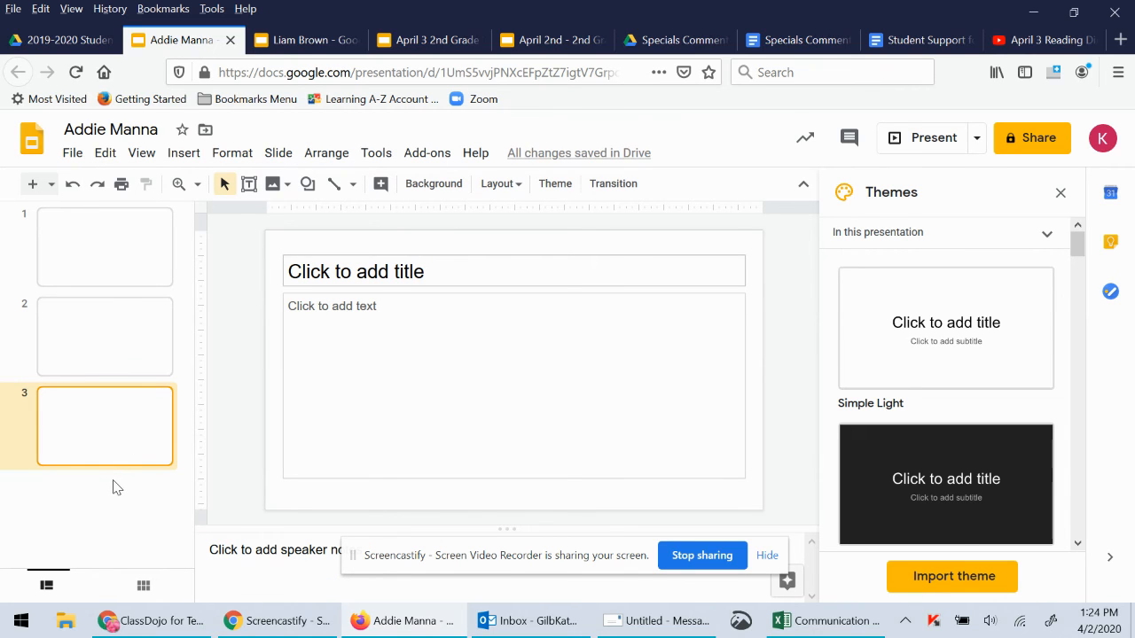
key("ctrl+m")
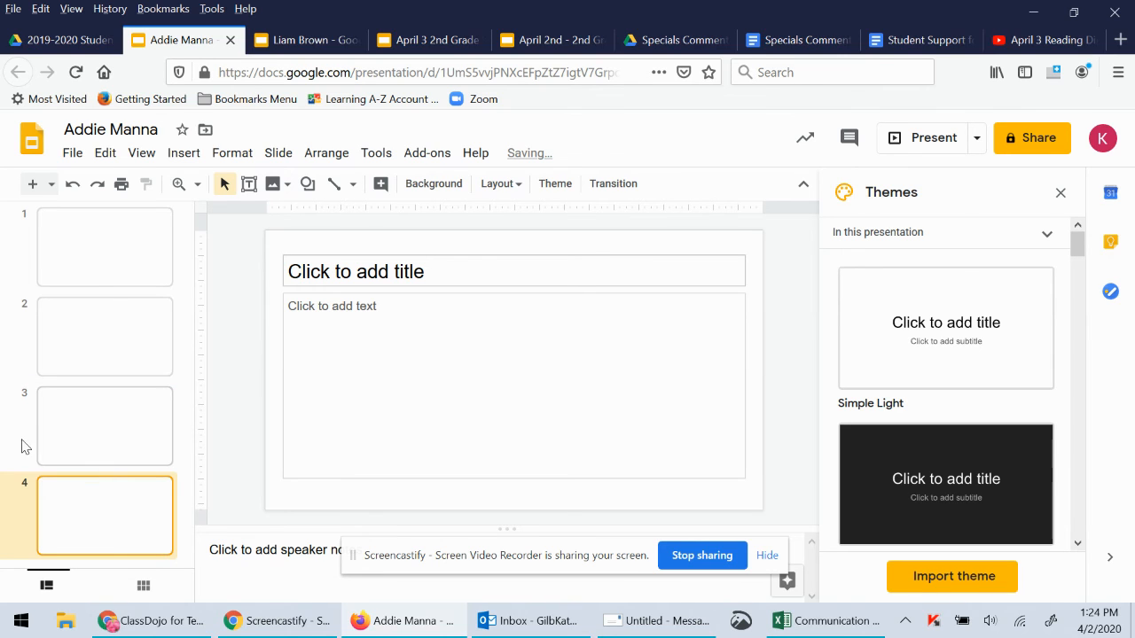
left_click(58, 41)
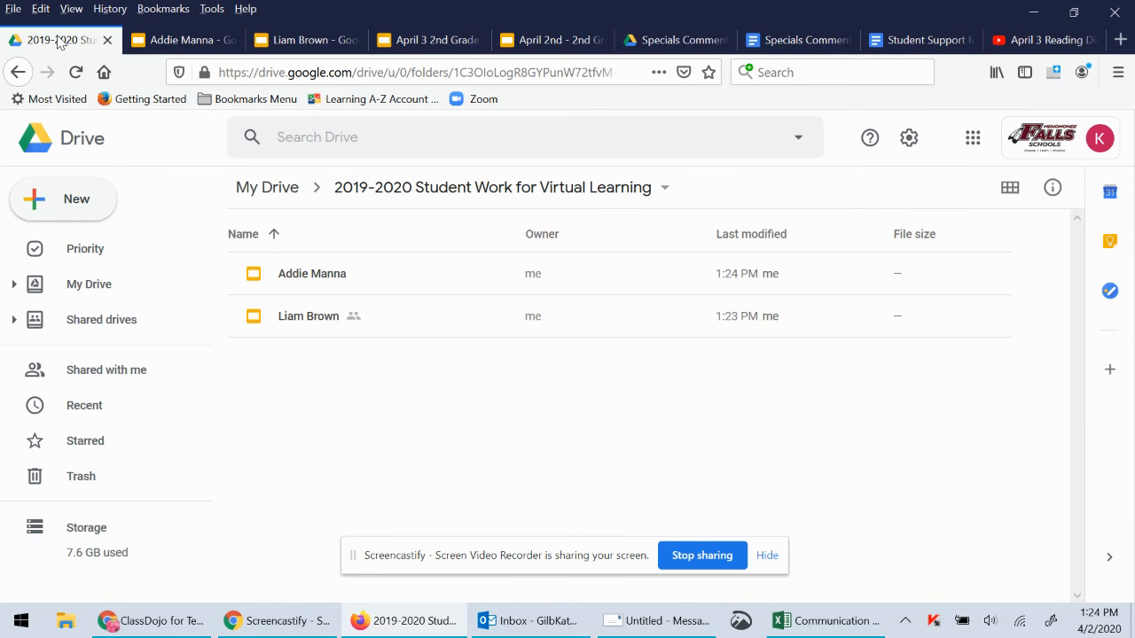
Close both open student presentations and create another blank Google Slides file from the folder
left_click(205, 44)
left_click(230, 40)
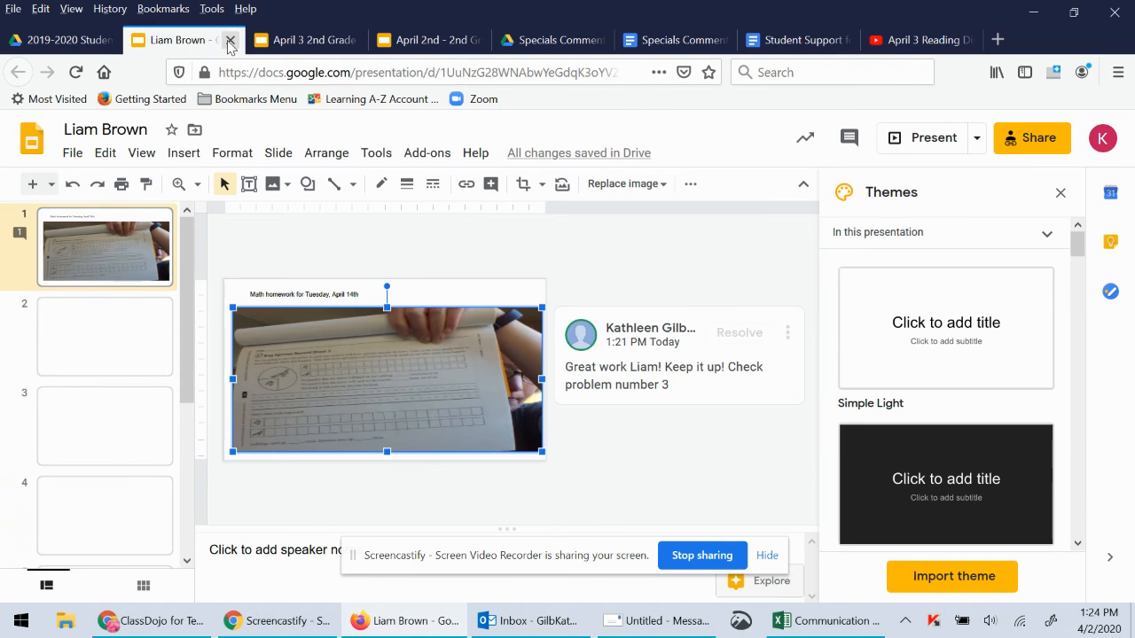
left_click(229, 40)
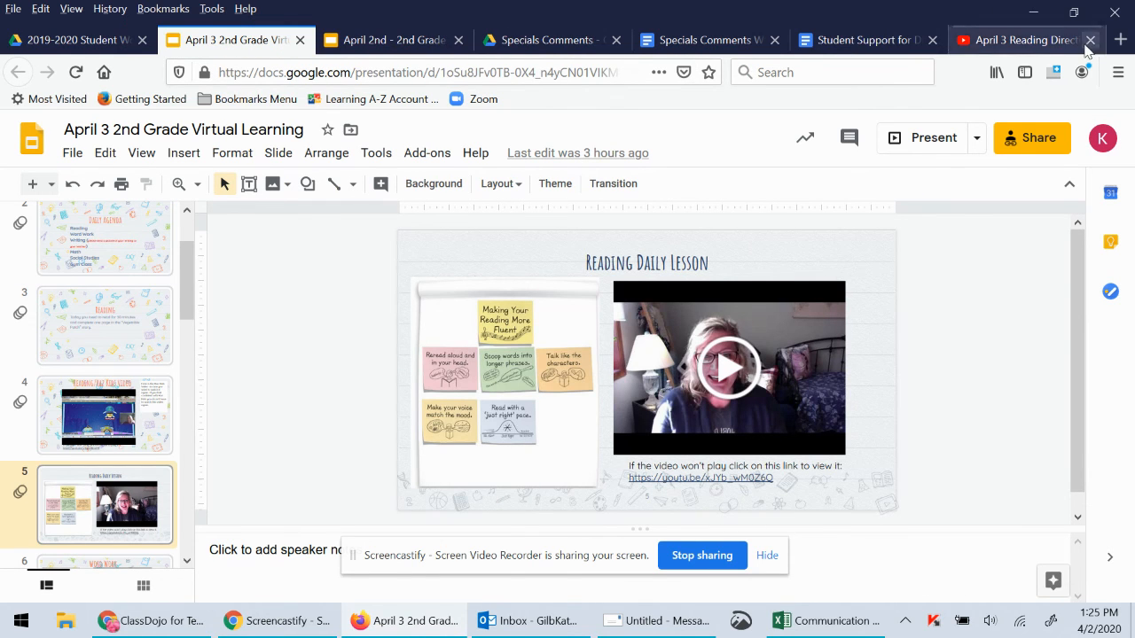
left_click(94, 40)
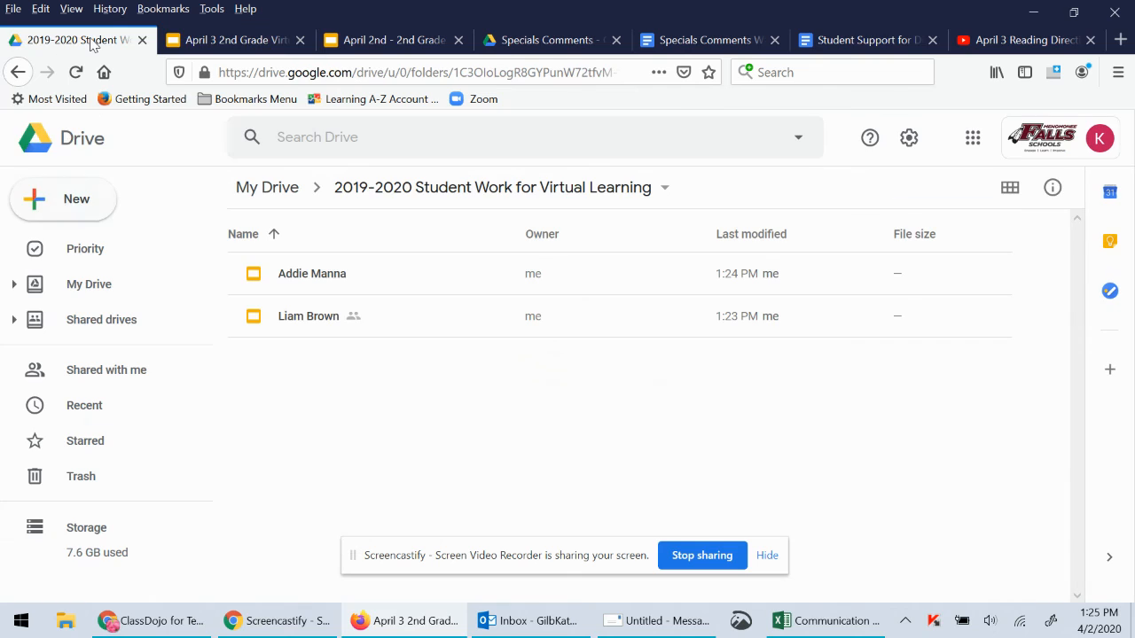
left_click(69, 200)
left_click(100, 387)
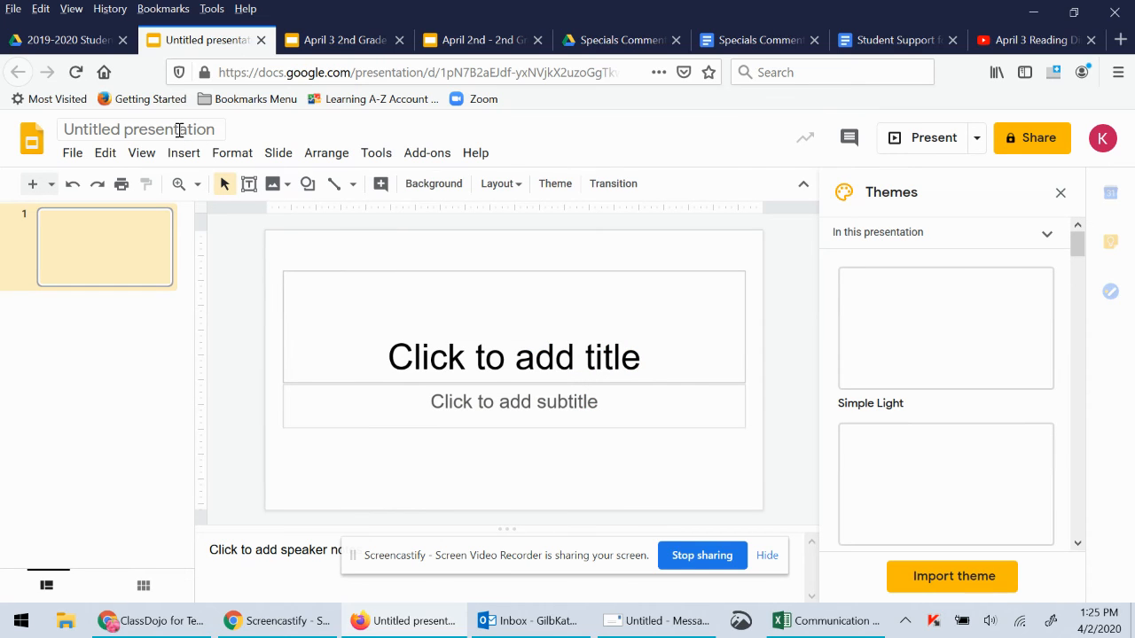
Rename the new presentation to the third student's name
left_click(179, 130)
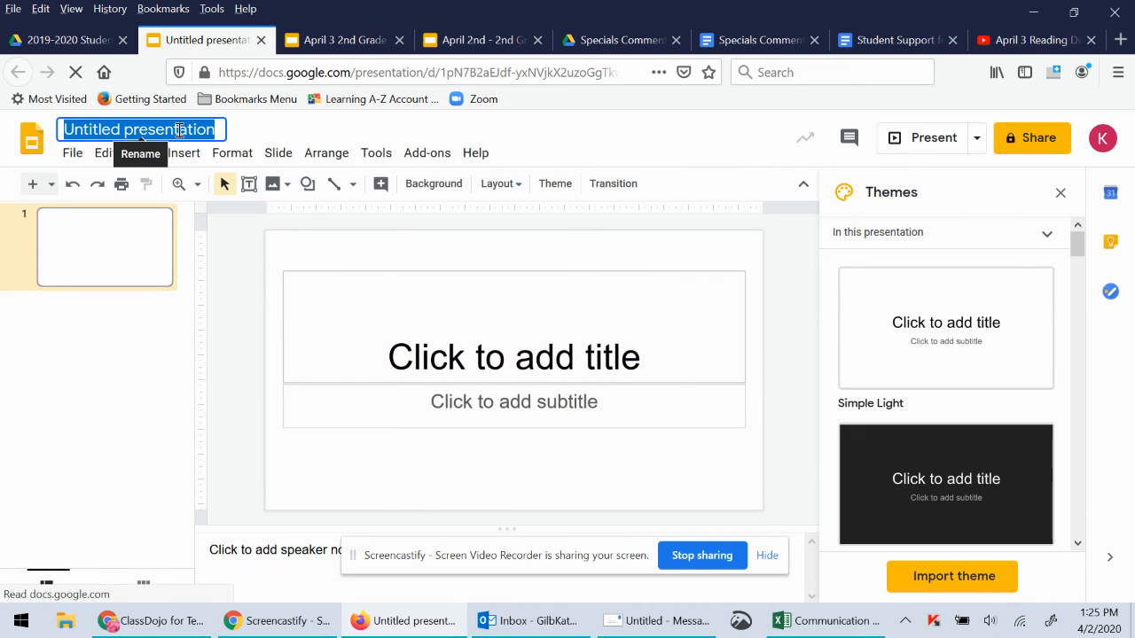
key("BackSpace")
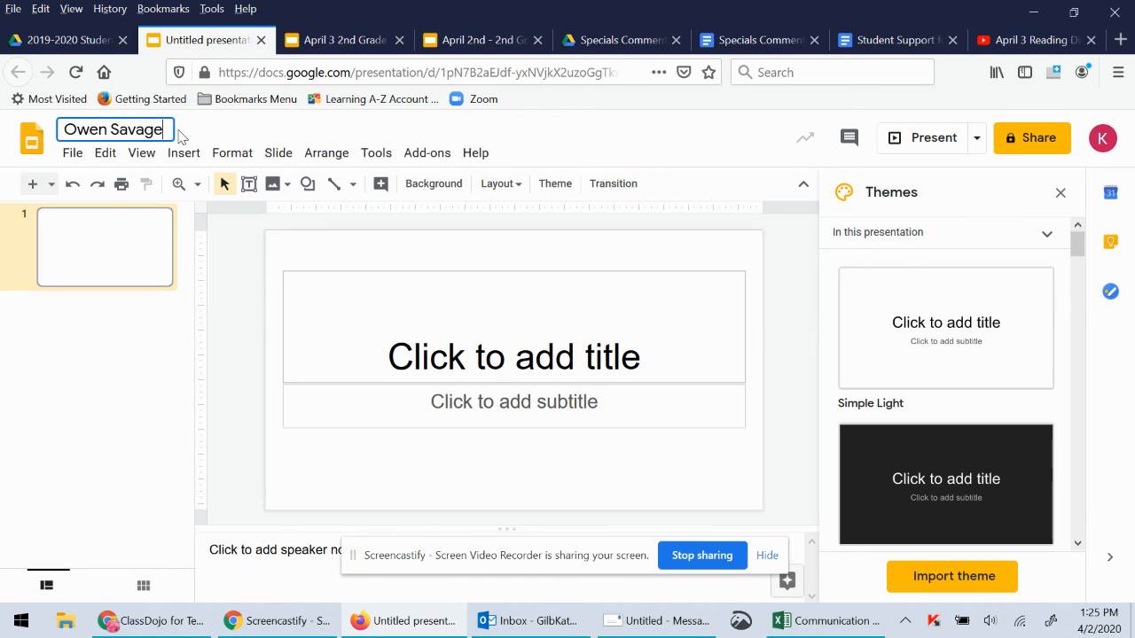
left_click(330, 249)
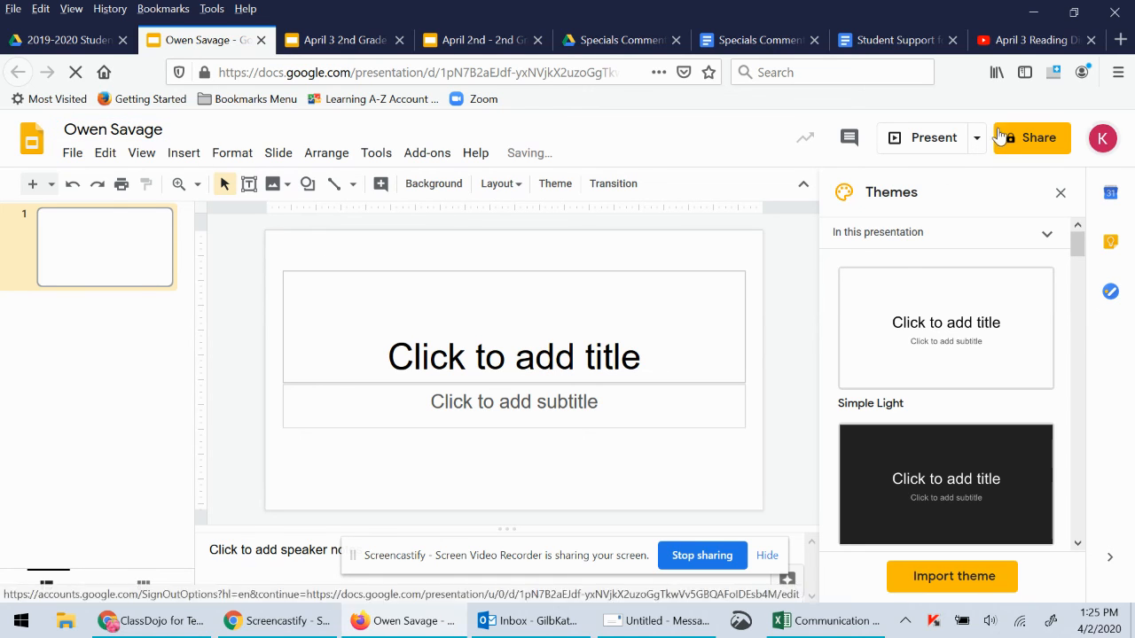
Confirm the new file appears in the folder, then reopen the first student's presentation
left_click(39, 42)
left_click(208, 41)
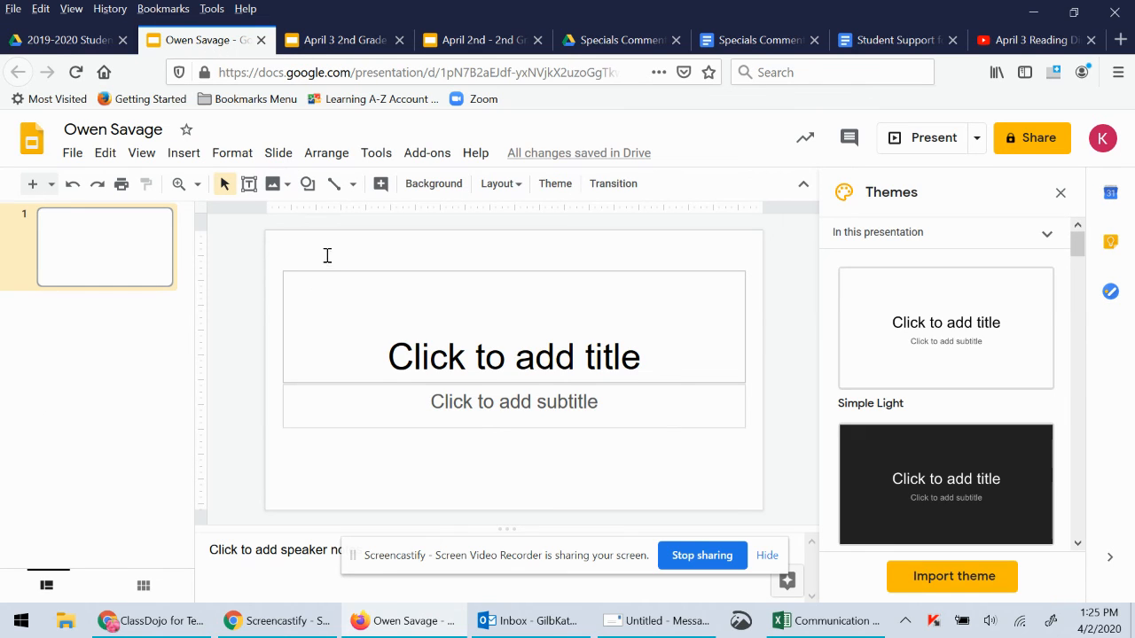
left_click(39, 41)
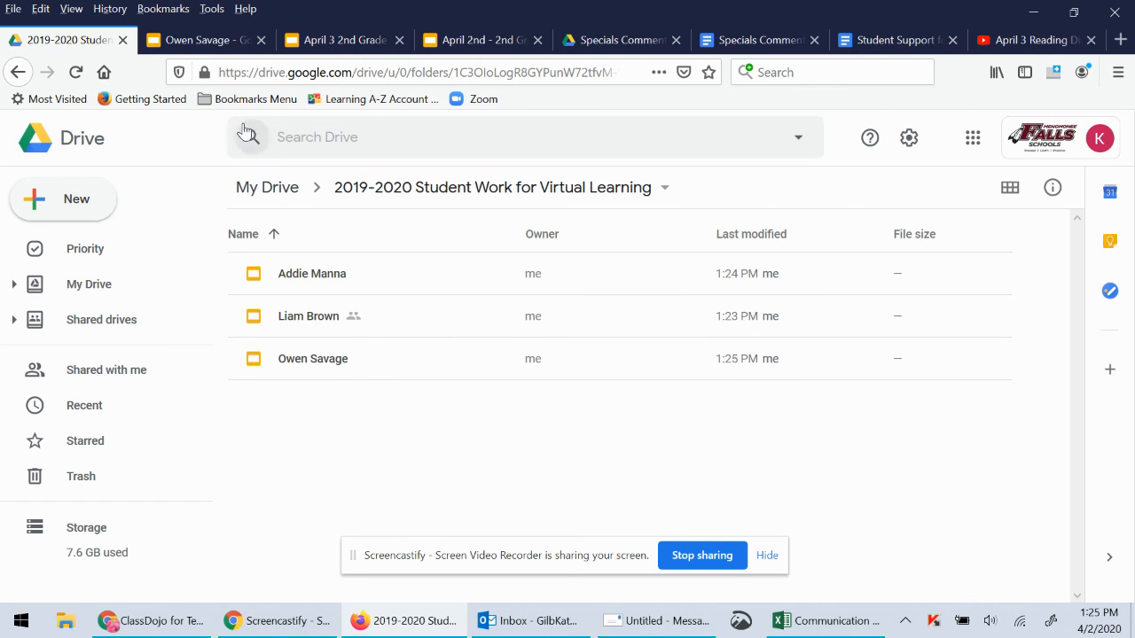
double_click(321, 319)
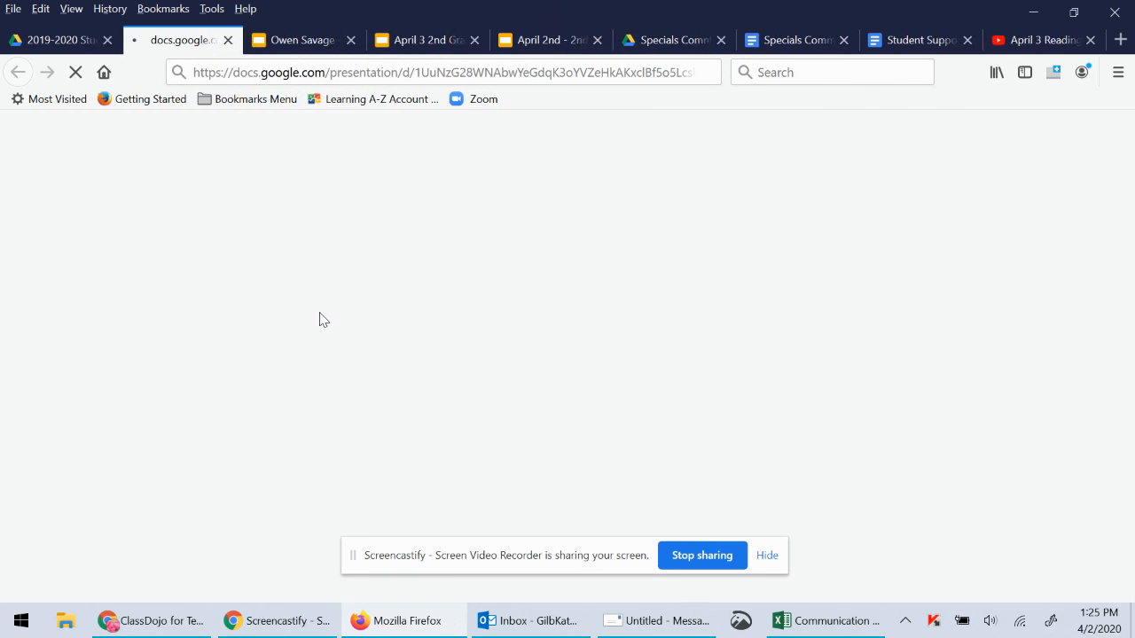